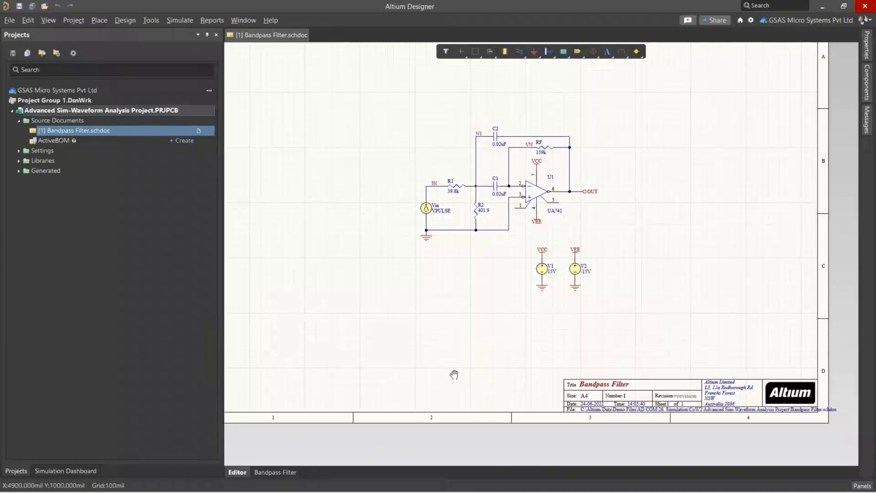
Open the Simulation Dashboard for the Bandpass Filter schematic
{"action": "right_click_drag", "start_coordinate": [454, 372], "coordinate": [433, 389]}
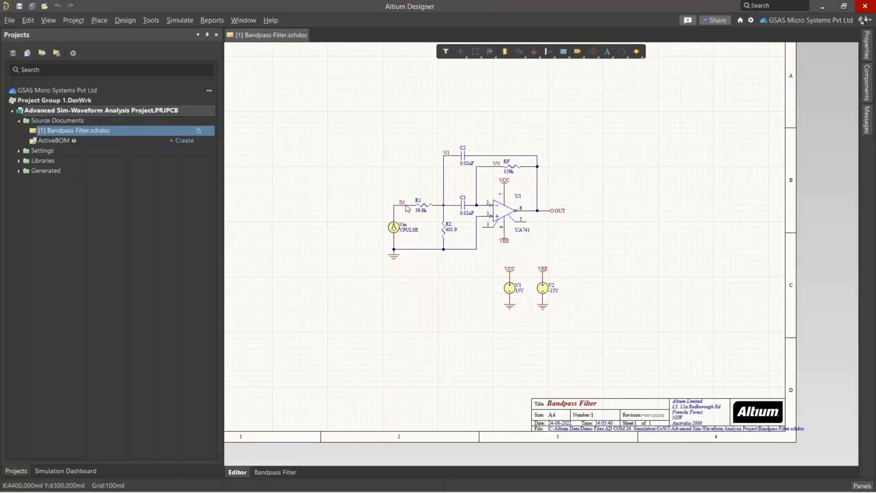
{"action": "left_click", "coordinate": [179, 21]}
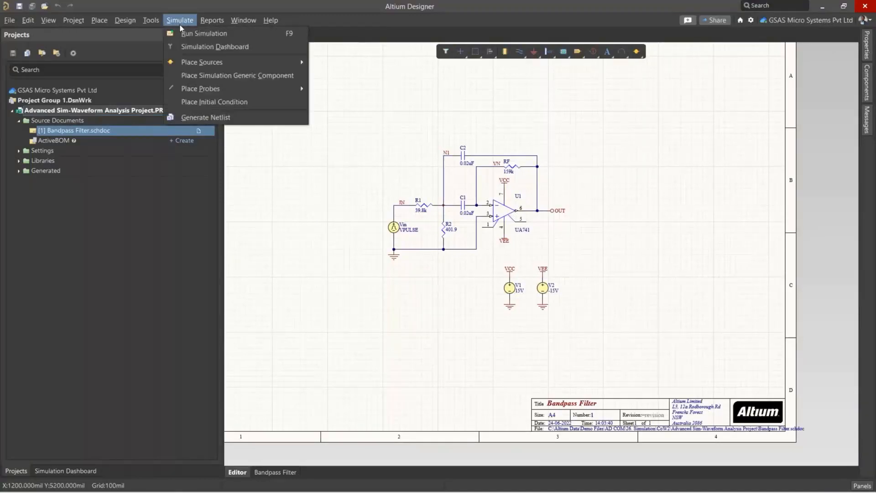
{"action": "left_click", "coordinate": [198, 46]}
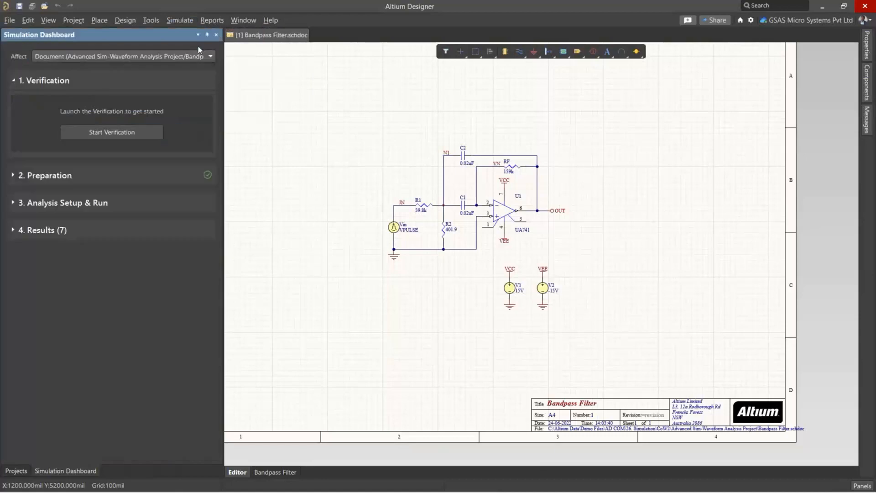
Verify the Bandpass Filter.schdoc document for simulation and auto-assign models to its R, L and C components
{"action": "left_click", "coordinate": [139, 59]}
{"action": "left_click", "coordinate": [133, 66]}
{"action": "left_click", "coordinate": [138, 56]}
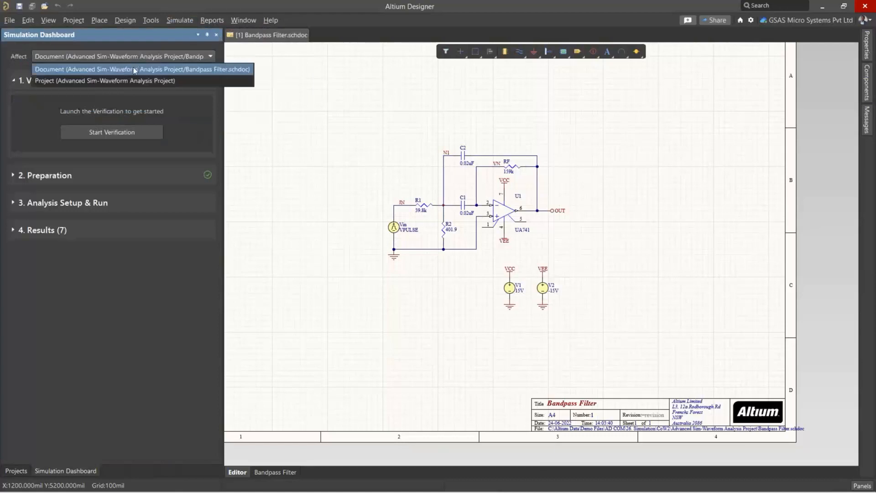
{"action": "left_click", "coordinate": [243, 101]}
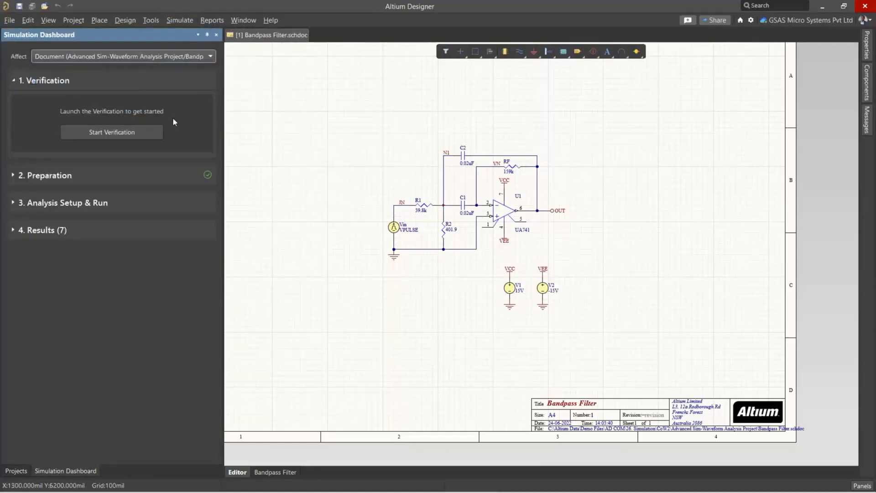
{"action": "left_click", "coordinate": [135, 135]}
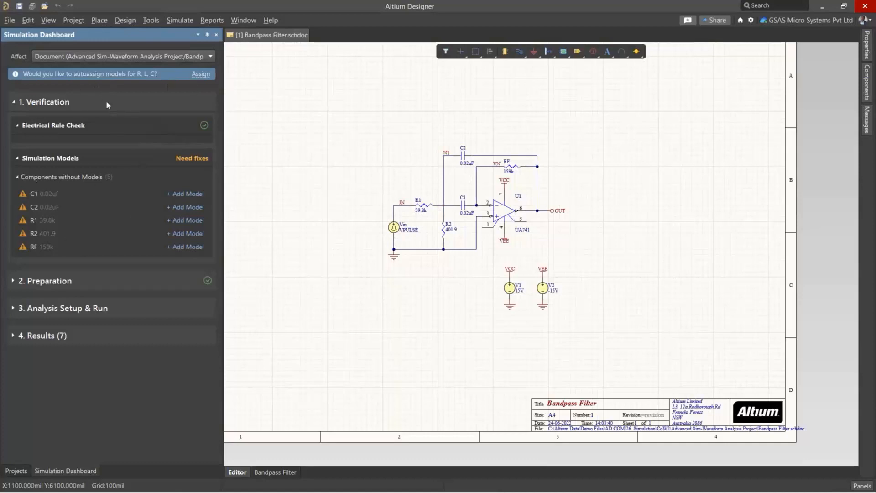
{"action": "left_click", "coordinate": [200, 74]}
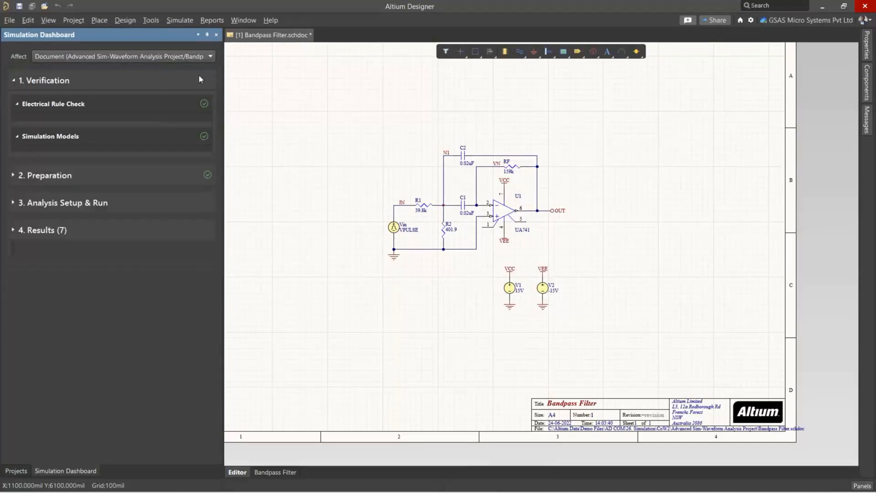
Examine the simulation sources and the available probe types in the simulation preparation stage
{"action": "left_click", "coordinate": [12, 175]}
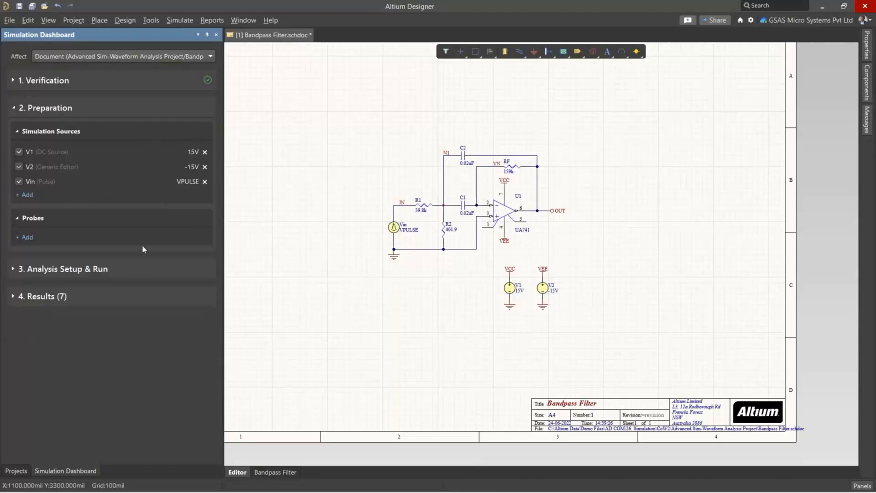
{"action": "left_click", "coordinate": [28, 238]}
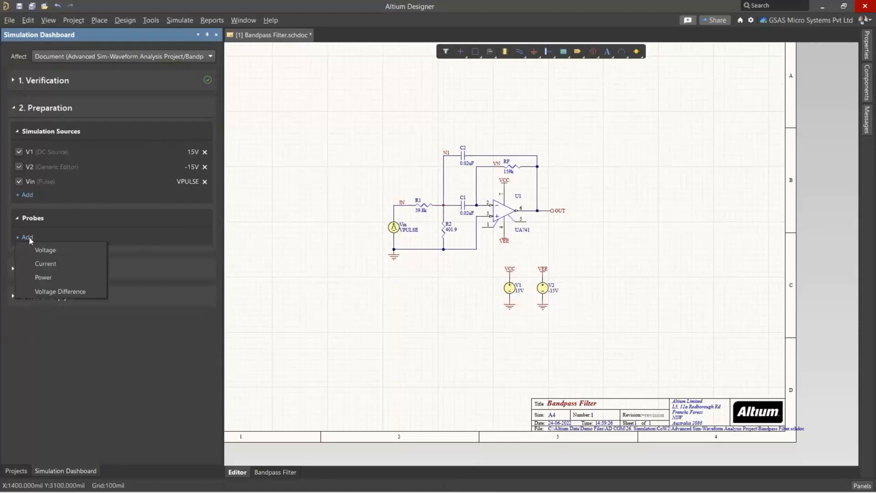
{"action": "left_click", "coordinate": [298, 246]}
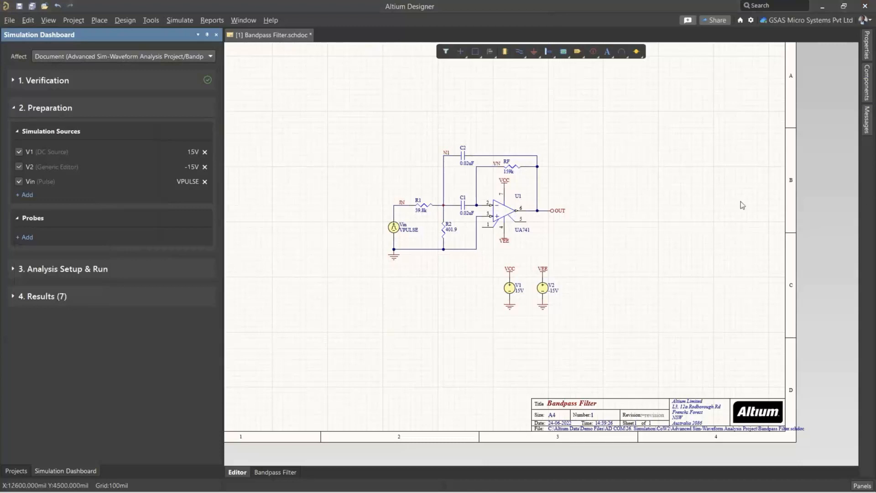
Add a measurement named Frequency, of type Frequency, to the OUT output expression of the Transient analysis
{"action": "left_click", "coordinate": [14, 270]}
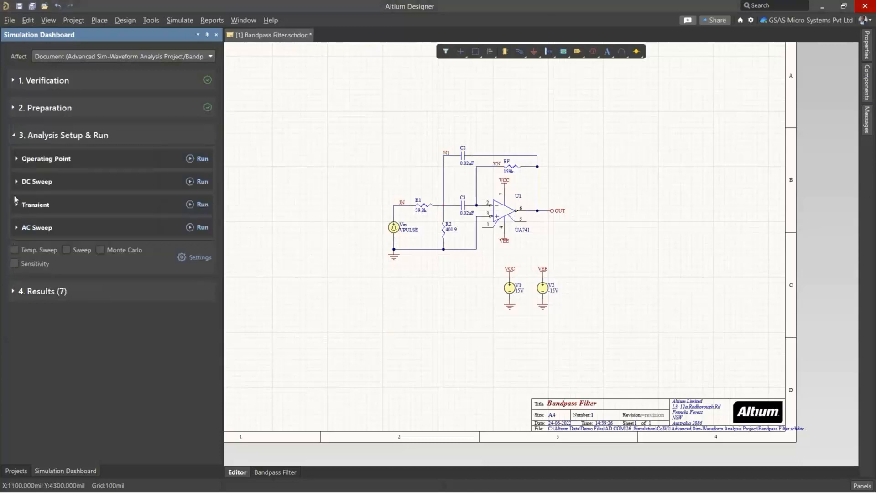
{"action": "left_click", "coordinate": [27, 204]}
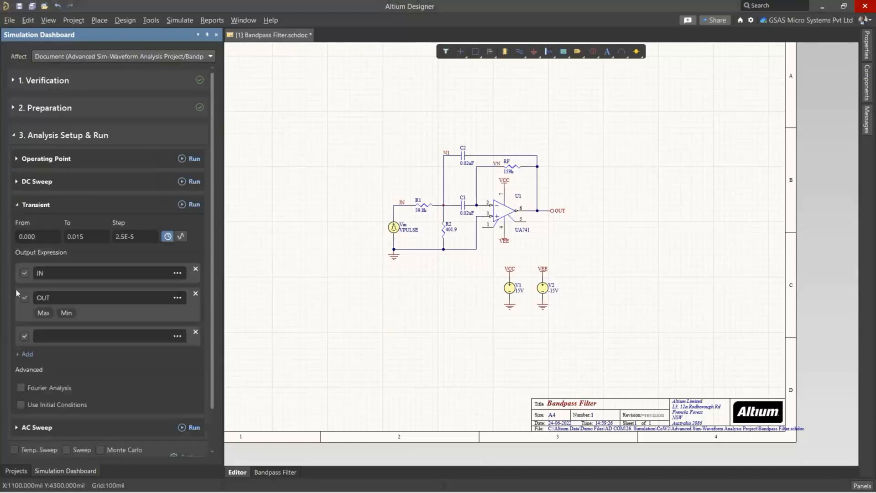
{"action": "scroll", "coordinate": [55, 257], "scroll_direction": "down", "scroll_amount": 1}
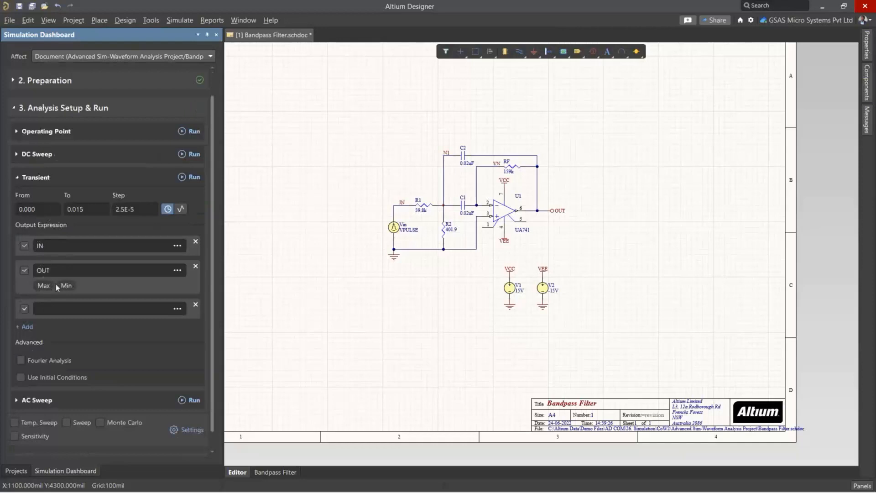
{"action": "left_click", "coordinate": [176, 271]}
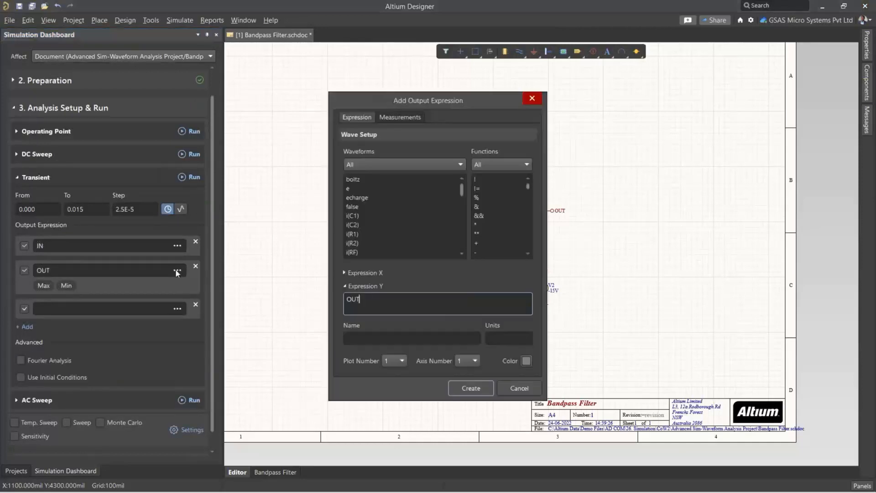
{"action": "left_click", "coordinate": [401, 118]}
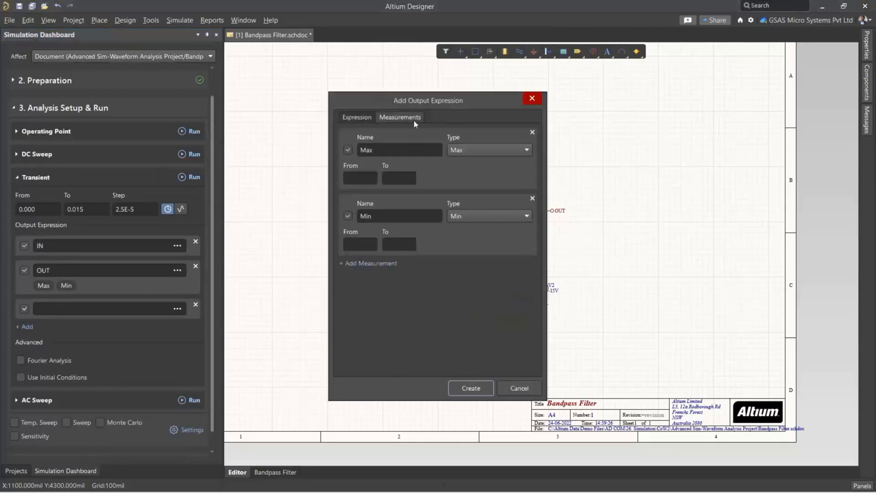
{"action": "left_click", "coordinate": [376, 264]}
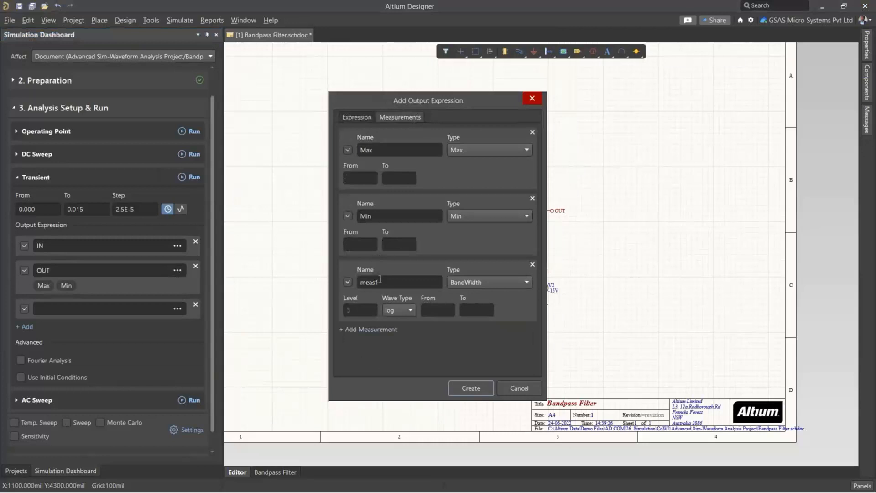
{"action": "double_click", "coordinate": [381, 280]}
{"action": "type", "text": "Frequency"}
{"action": "left_click", "coordinate": [485, 287]}
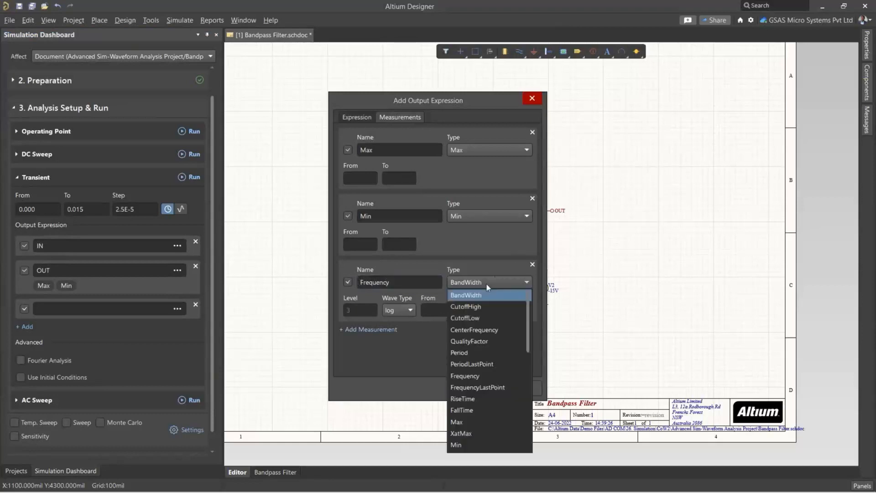
{"action": "left_click", "coordinate": [466, 376]}
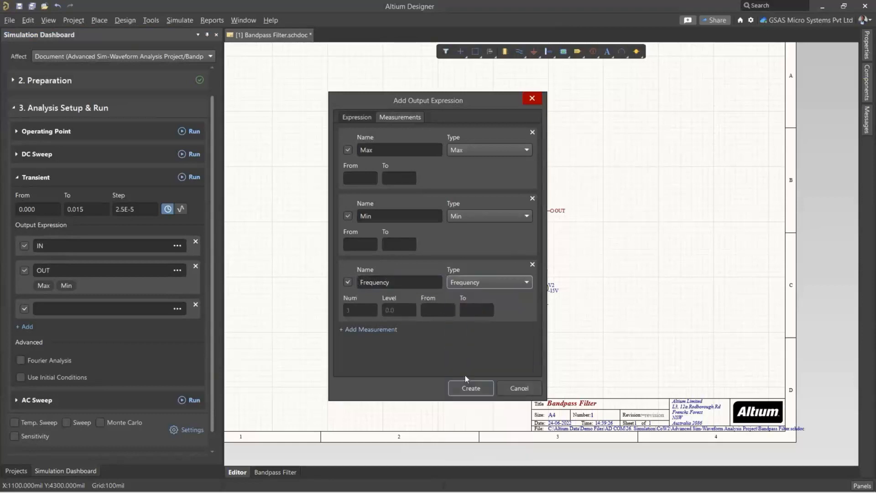
{"action": "left_click", "coordinate": [471, 388]}
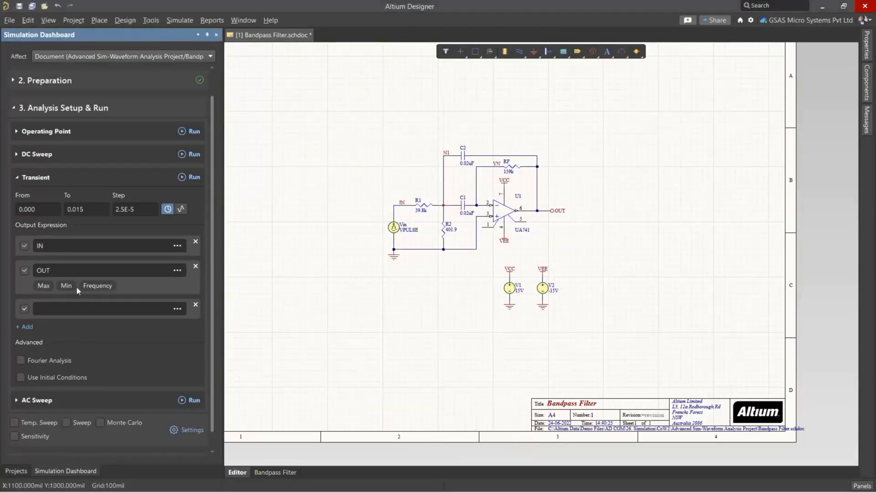
Add a measurement named Max Response, of type Max, to the MAG(OUT) output expression of the AC Sweep
{"action": "scroll", "coordinate": [84, 325], "scroll_direction": "down", "scroll_amount": 1}
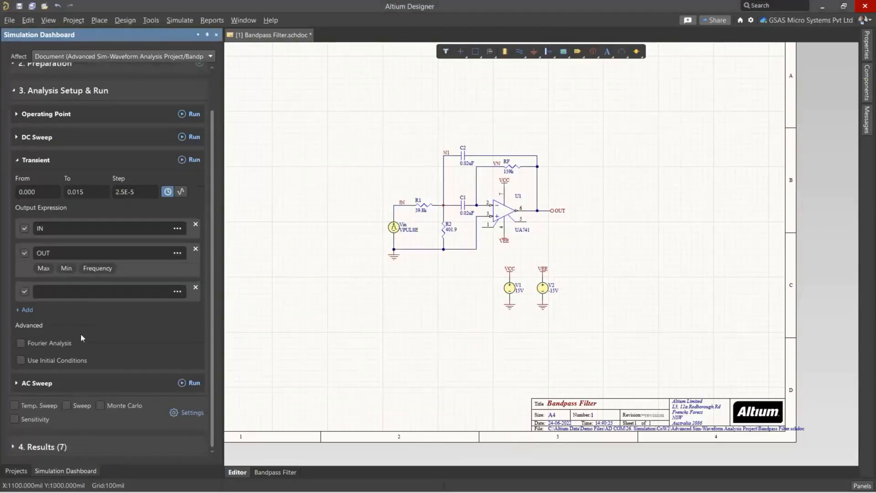
{"action": "left_click", "coordinate": [15, 383]}
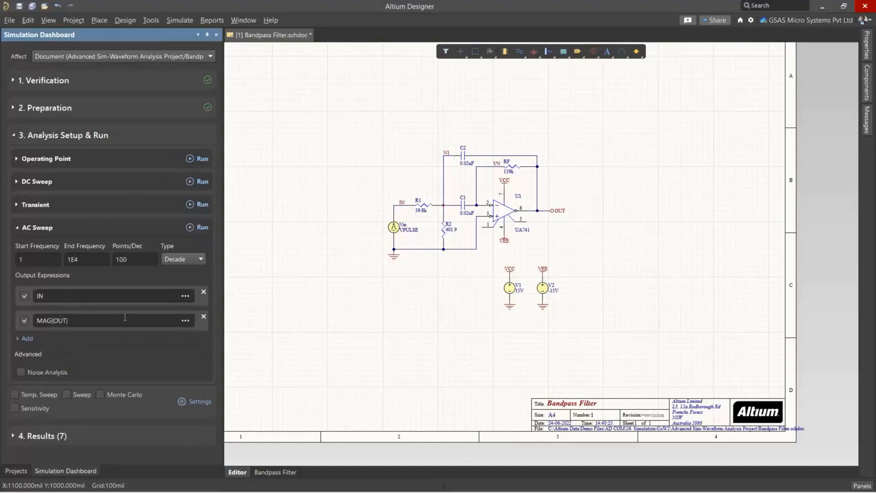
{"action": "left_click", "coordinate": [185, 320]}
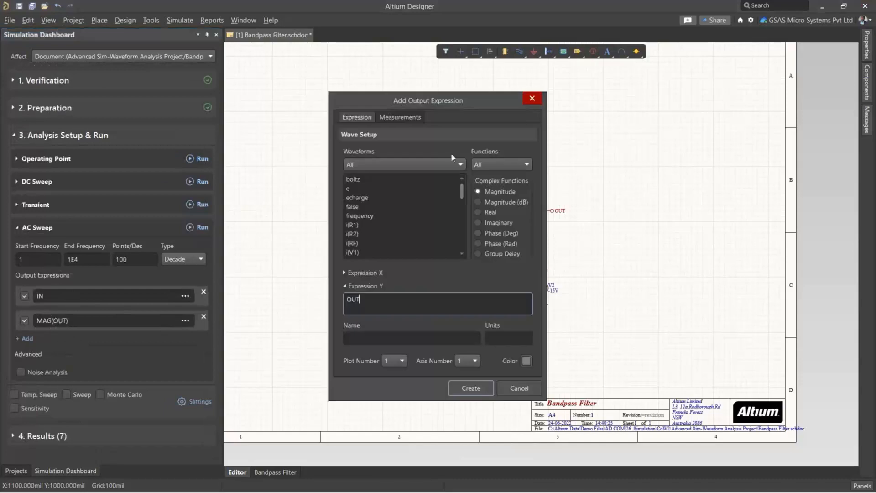
{"action": "left_click", "coordinate": [409, 117]}
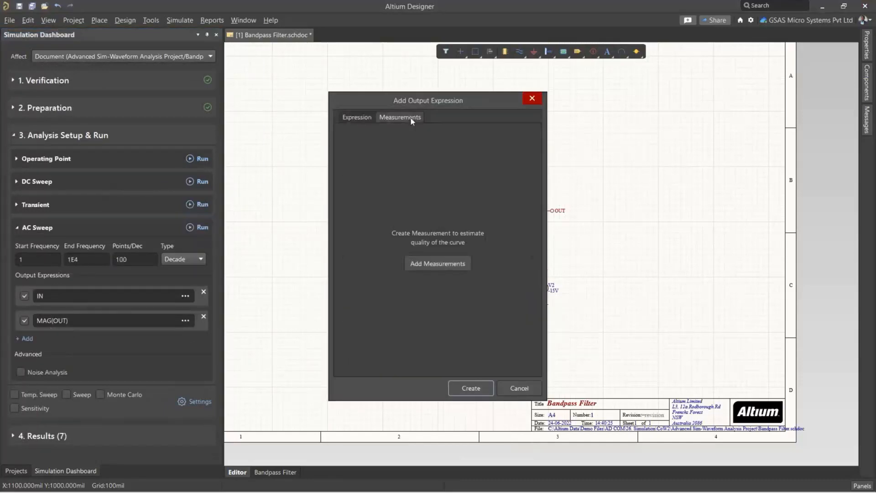
{"action": "left_click", "coordinate": [439, 265]}
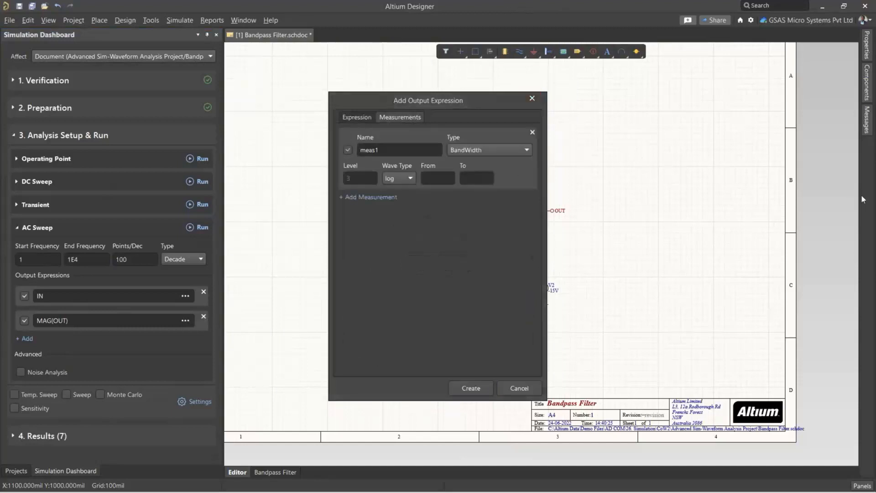
{"action": "double_click", "coordinate": [386, 149]}
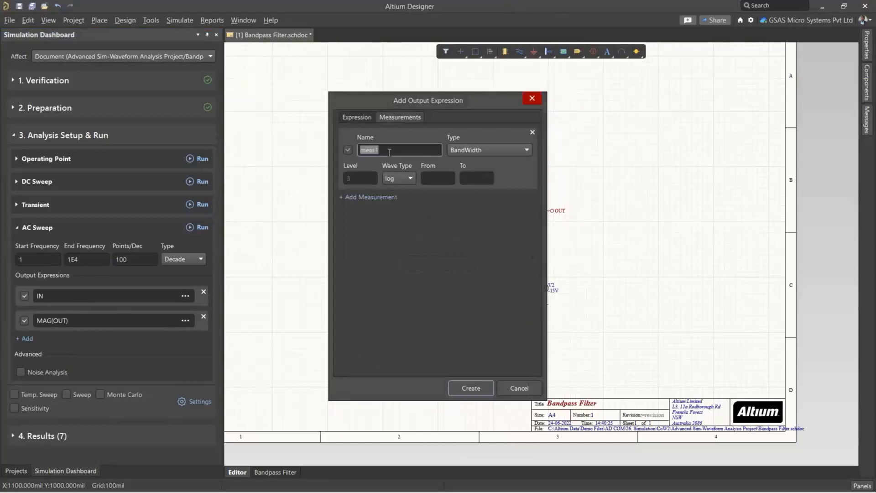
{"action": "type", "text": "Max Response"}
{"action": "left_click", "coordinate": [474, 152]}
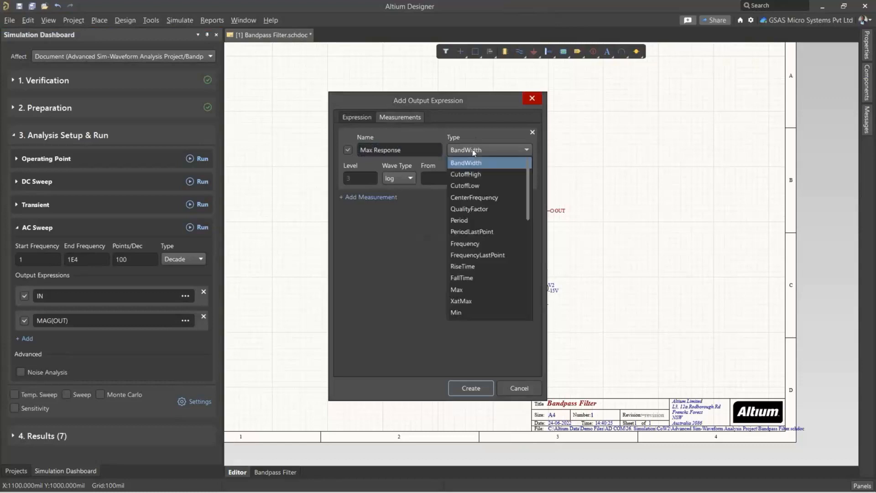
{"action": "left_click", "coordinate": [469, 292]}
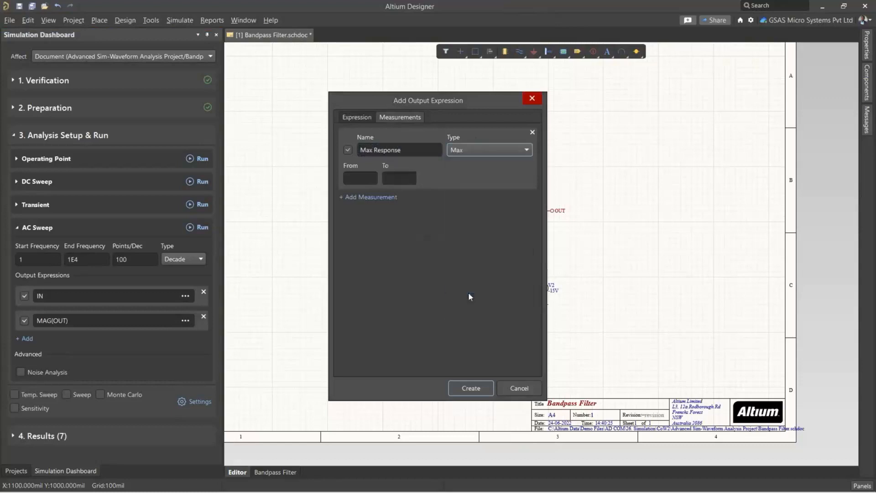
{"action": "left_click", "coordinate": [471, 389]}
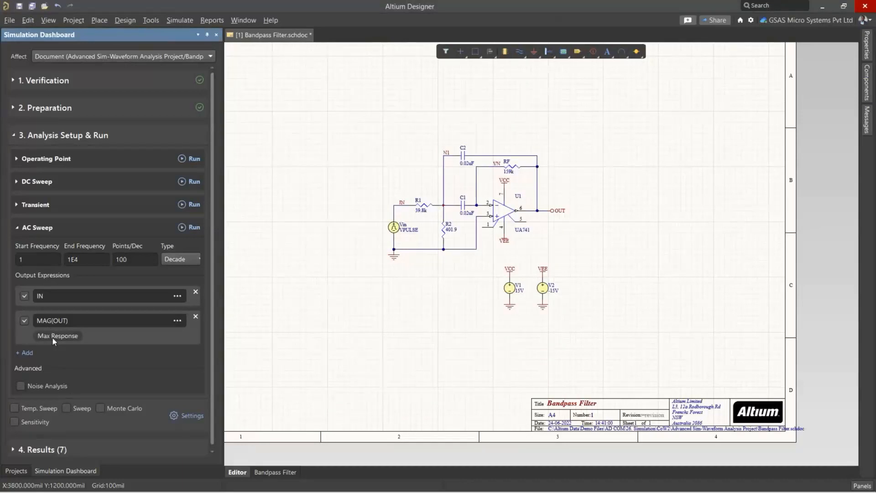
Run the Transient analysis with its IN and OUT output expressions
{"action": "left_click", "coordinate": [16, 227]}
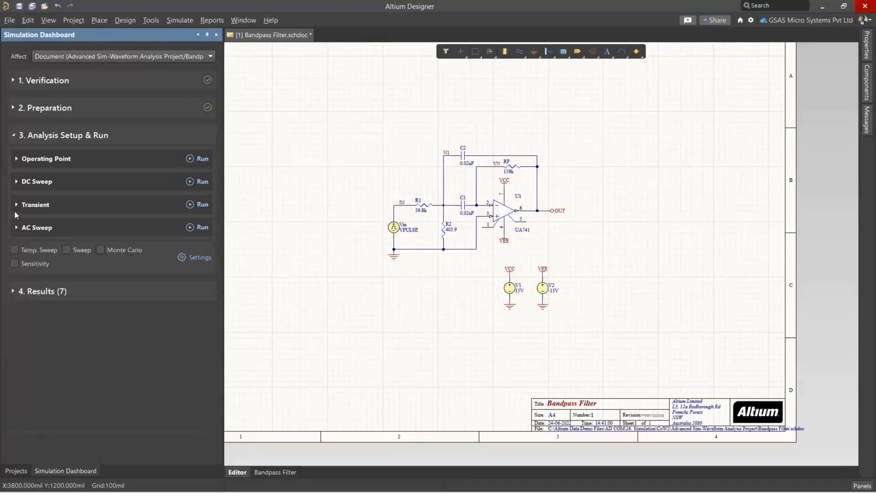
{"action": "left_click", "coordinate": [17, 204]}
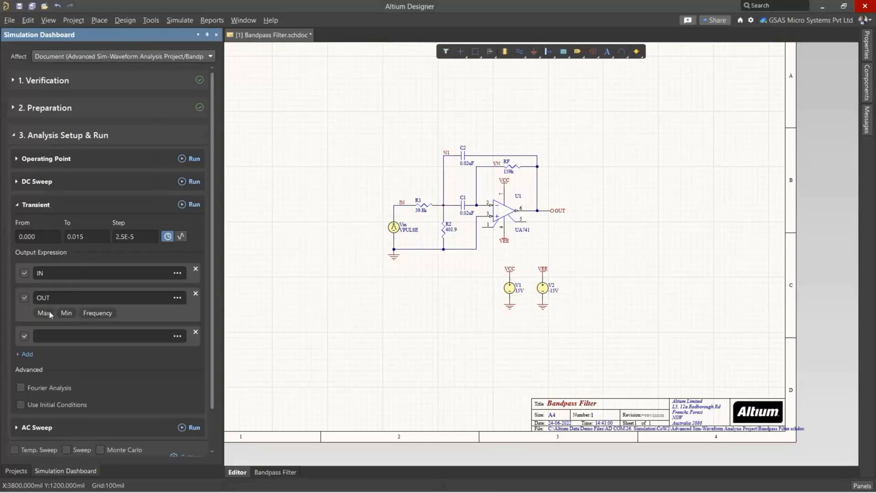
{"action": "left_click", "coordinate": [189, 205]}
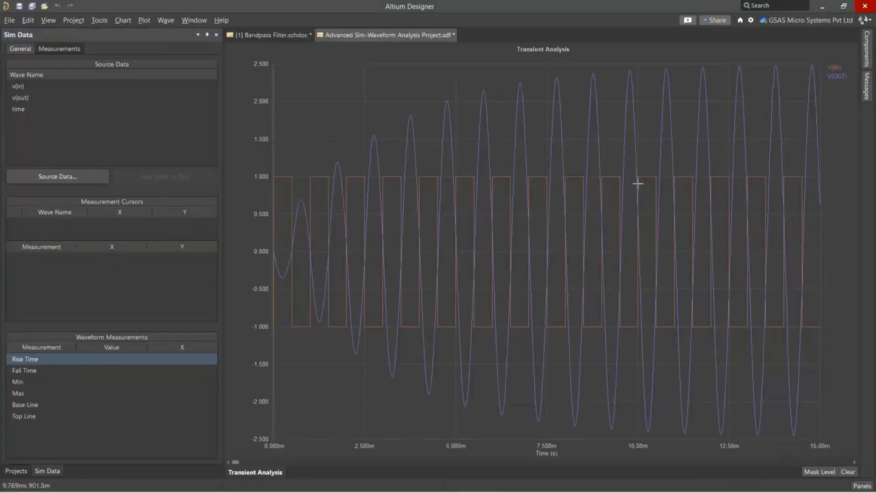
Inspect the V(IN) and V(OUT) waveforms individually and review the measurement results for V(OUT)
{"action": "left_click", "coordinate": [835, 68]}
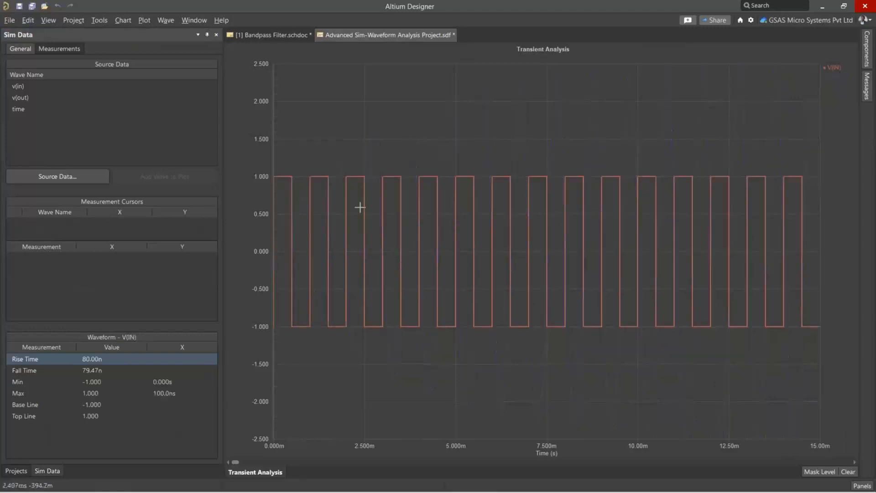
{"action": "left_click", "coordinate": [838, 75]}
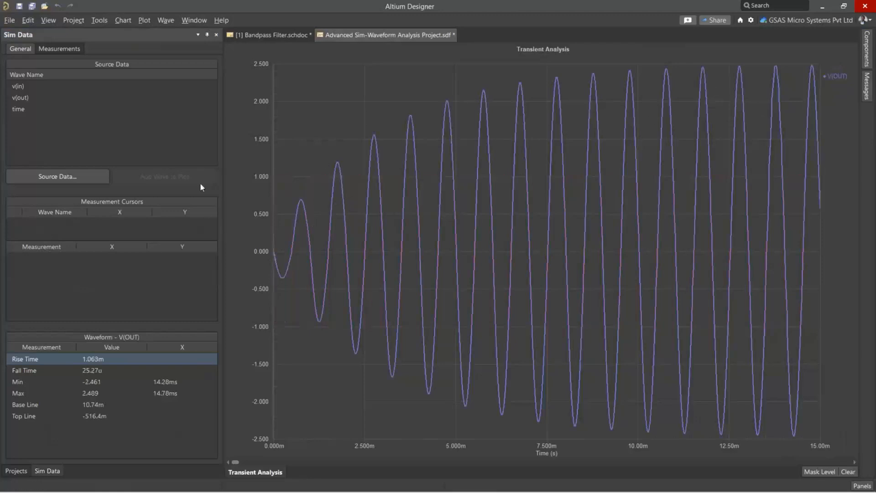
{"action": "left_click", "coordinate": [860, 486]}
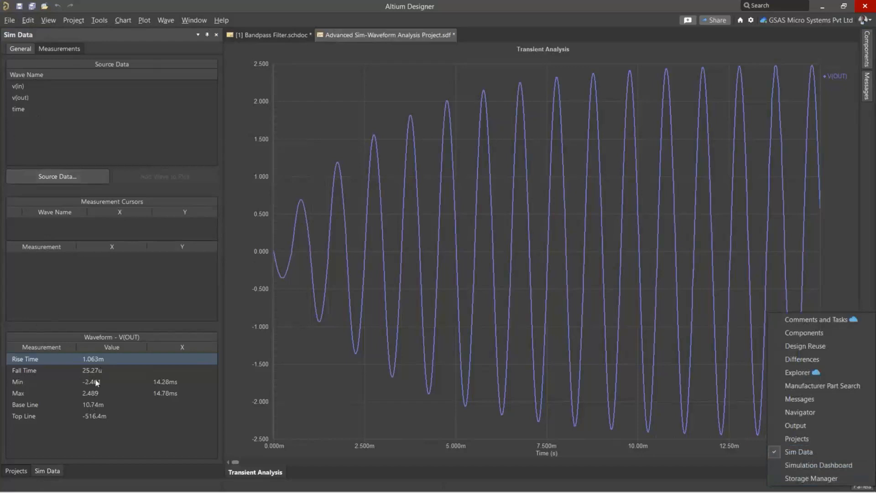
{"action": "left_click", "coordinate": [63, 51]}
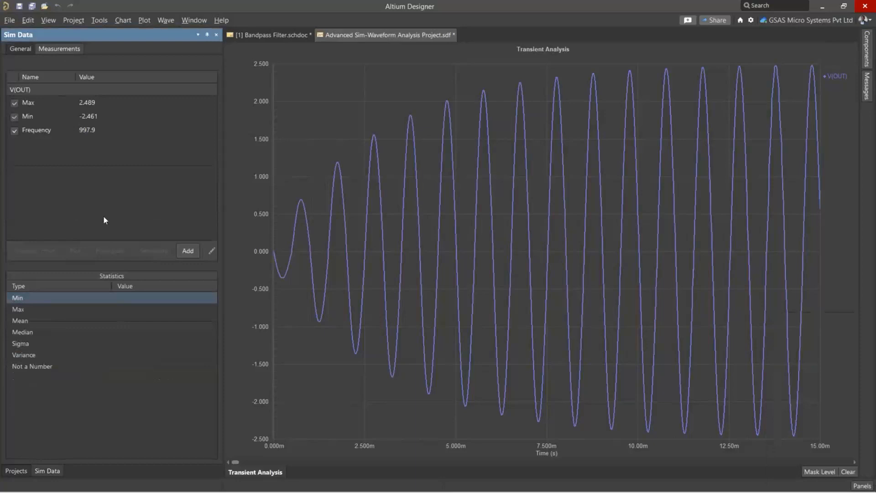
Show the Max, Min and Frequency measurements of V(OUT) on the transient chart one after another
{"action": "left_click", "coordinate": [34, 108]}
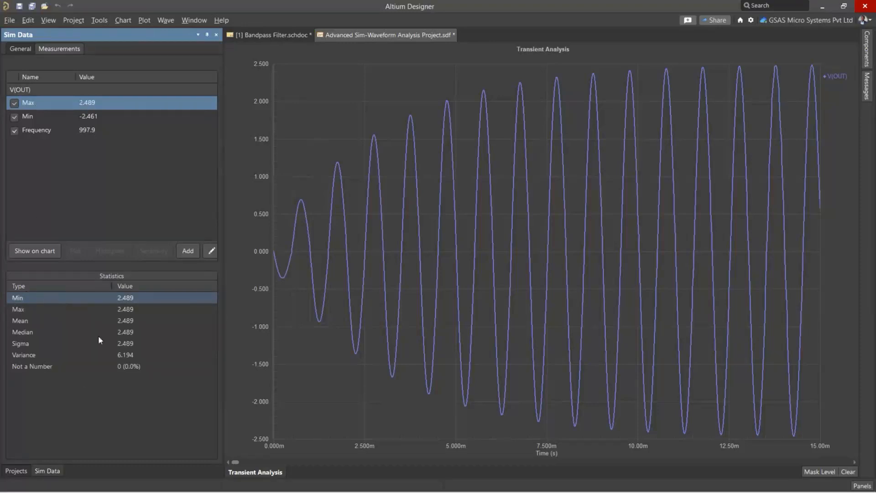
{"action": "left_click", "coordinate": [32, 251]}
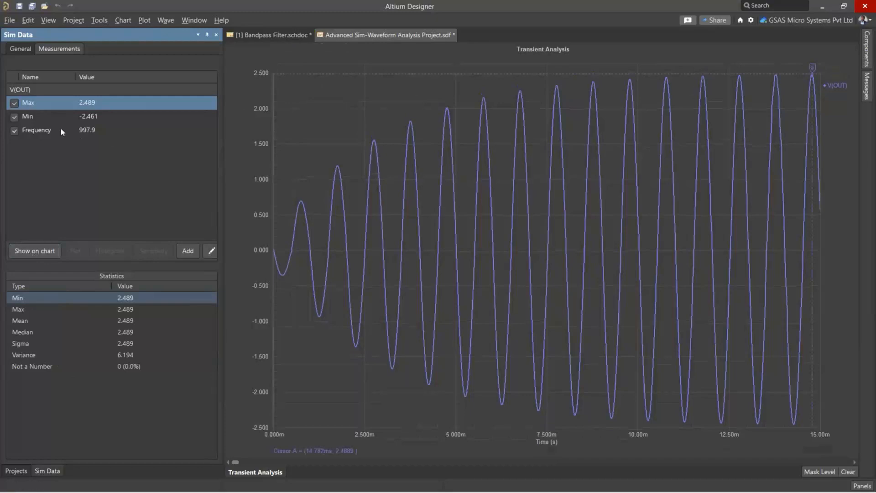
{"action": "left_click", "coordinate": [32, 119]}
{"action": "left_click", "coordinate": [27, 253]}
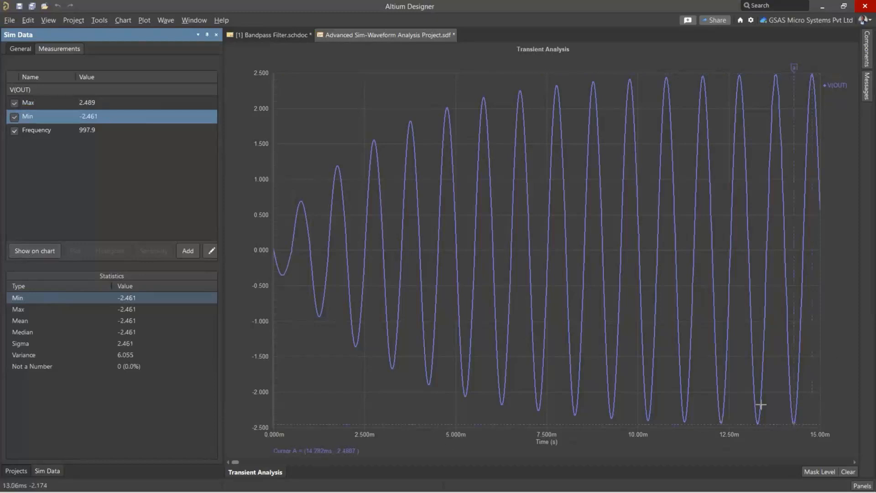
{"action": "left_click", "coordinate": [36, 131]}
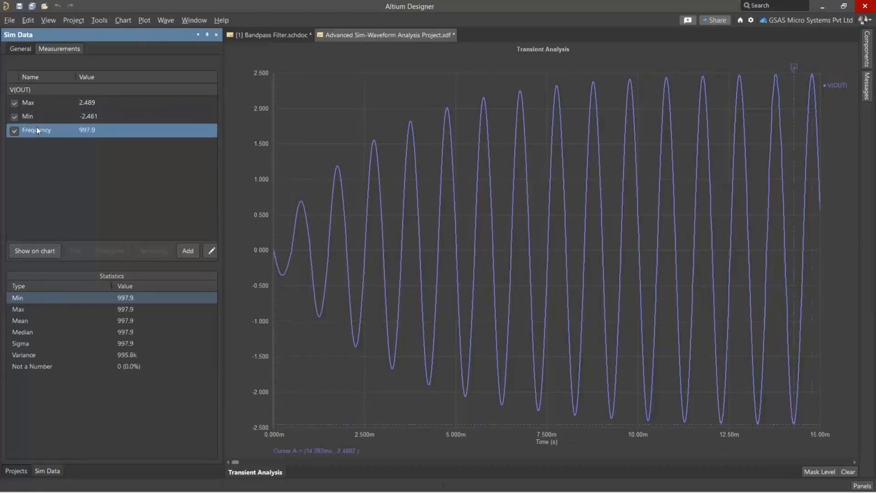
{"action": "left_click", "coordinate": [23, 252]}
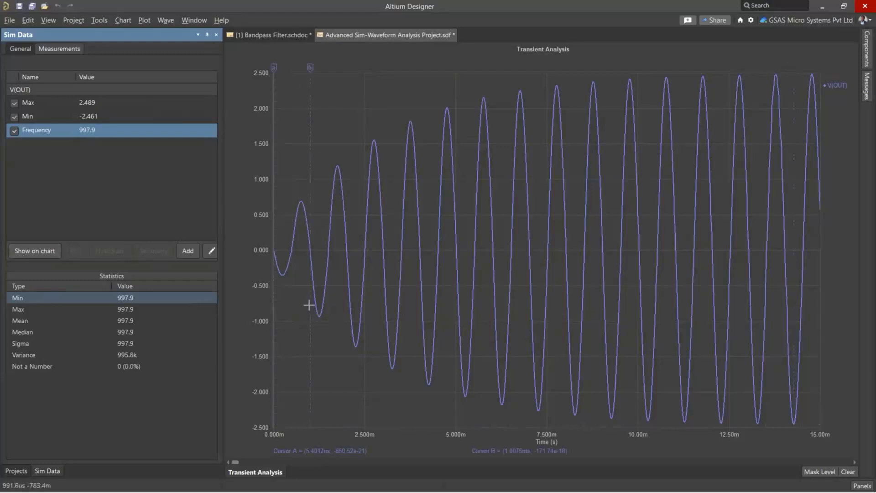
Limit the Frequency measurement of the V(OUT) waveform to the range from 7.5ms to 12ms and show it on the chart
{"action": "right_click", "coordinate": [831, 88]}
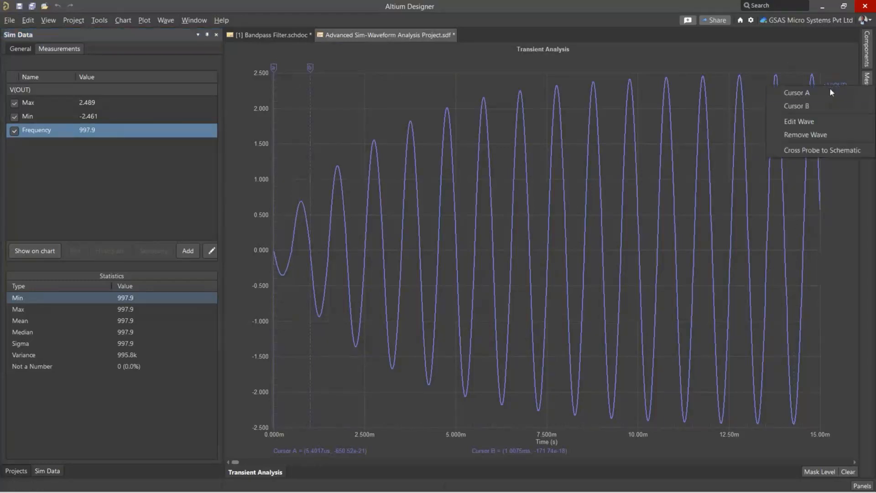
{"action": "left_click", "coordinate": [812, 122]}
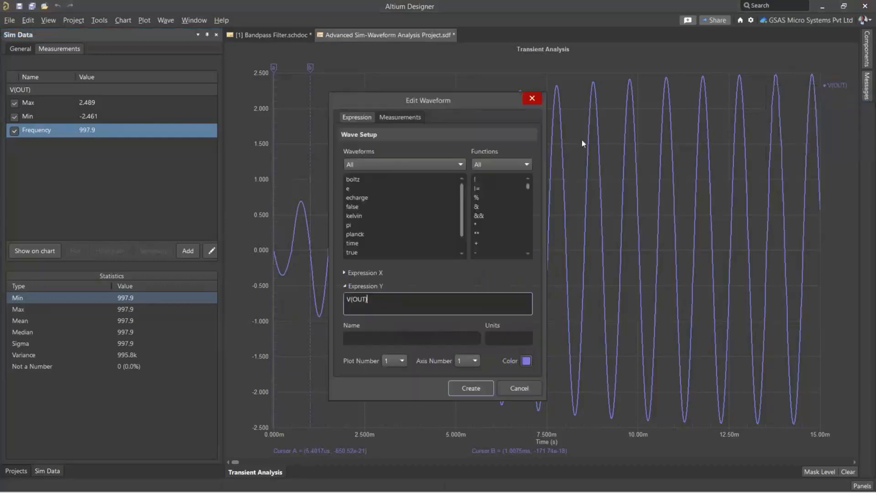
{"action": "left_click", "coordinate": [401, 117]}
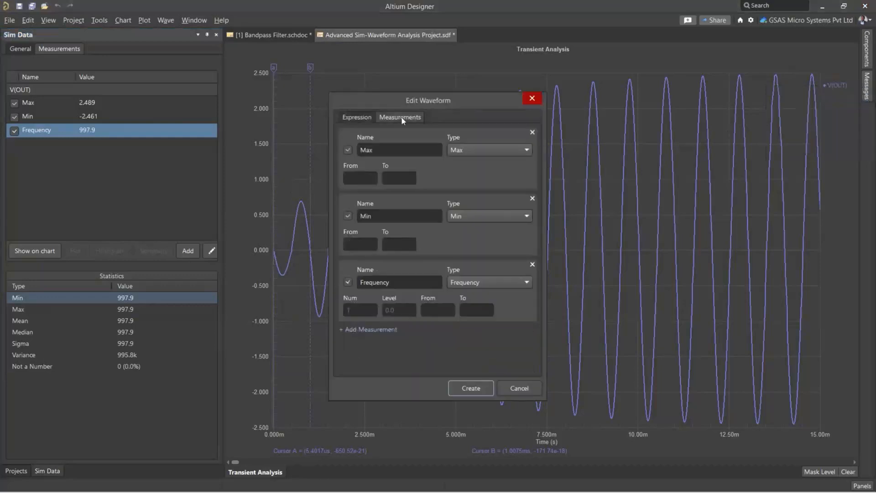
{"action": "left_click", "coordinate": [434, 309]}
{"action": "left_click", "coordinate": [554, 13]}
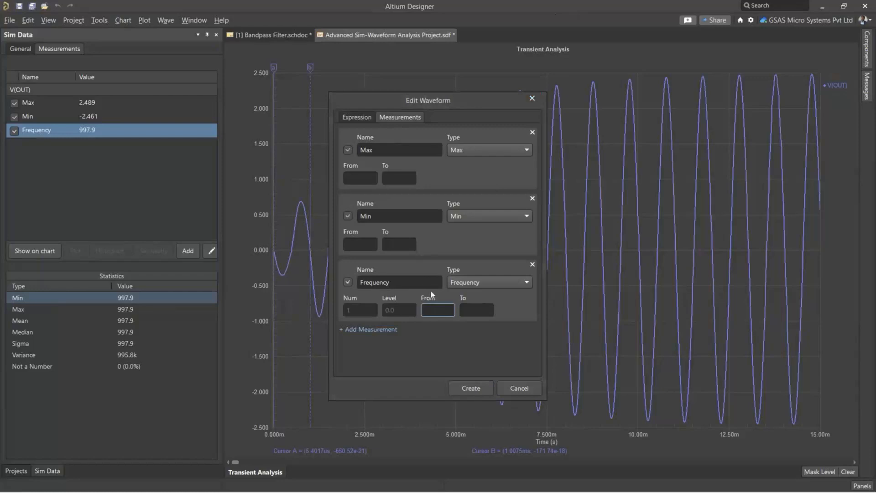
{"action": "left_click", "coordinate": [436, 311]}
{"action": "type", "text": "7"}
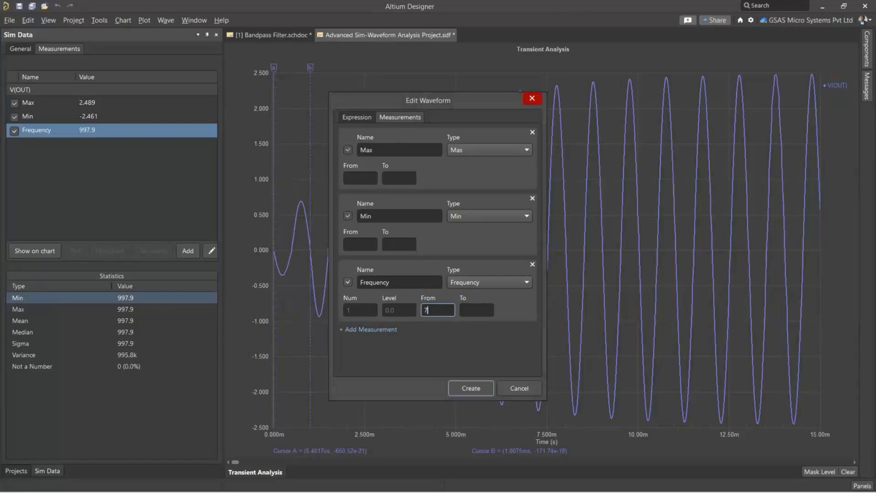
{"action": "type", "text": ".5ms"}
{"action": "left_click", "coordinate": [476, 312]}
{"action": "type", "text": "12"}
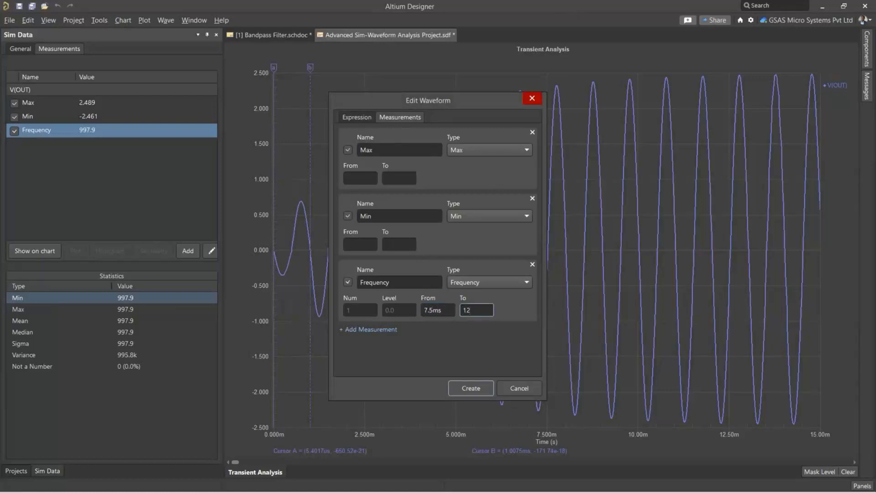
{"action": "type", "text": "ms"}
{"action": "left_click", "coordinate": [464, 391]}
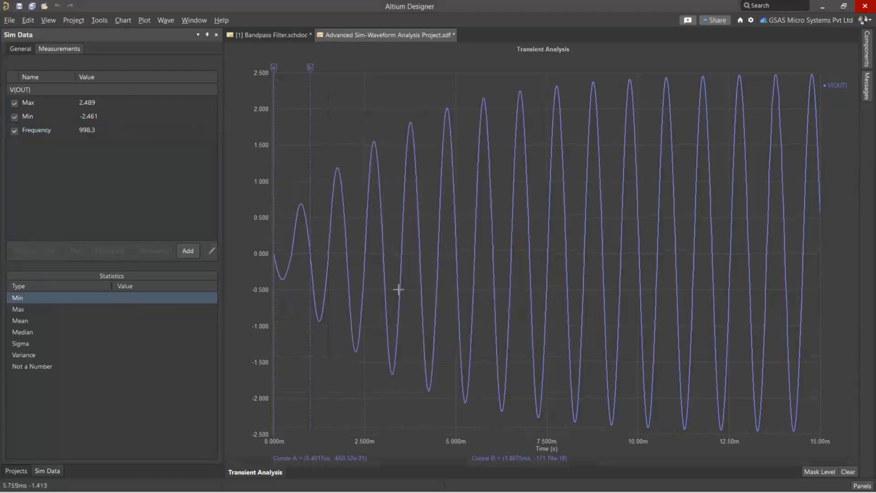
{"action": "left_click", "coordinate": [45, 130]}
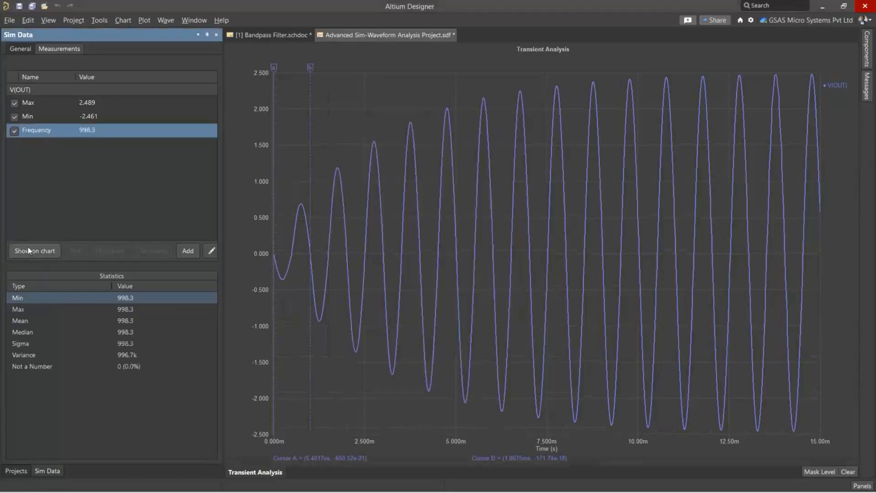
{"action": "left_click", "coordinate": [28, 249]}
Enable Monte Carlo for the Bandpass Filter schematic, keeping 20 runs with Uniform distribution and 10% resistor and capacitor tolerances, and run the AC Sweep
{"action": "left_click", "coordinate": [261, 34]}
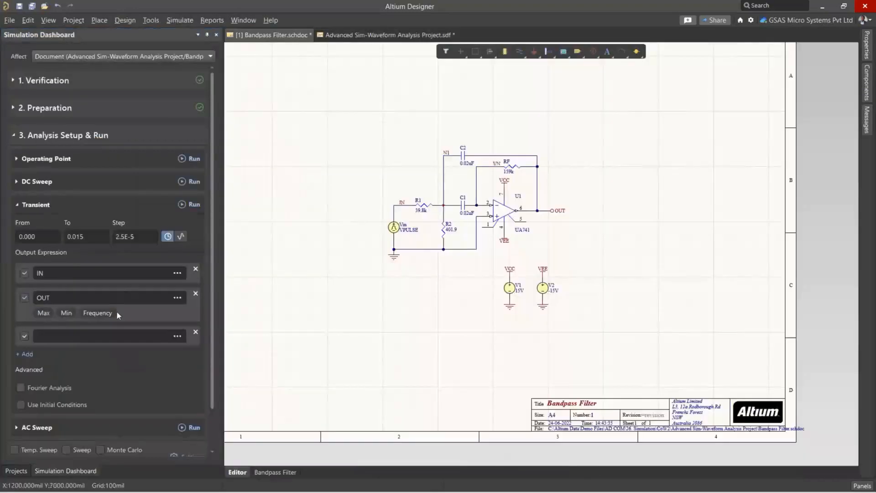
{"action": "scroll", "coordinate": [116, 310], "scroll_direction": "down", "scroll_amount": 1}
{"action": "scroll", "coordinate": [30, 256], "scroll_direction": "up", "scroll_amount": 1}
{"action": "left_click", "coordinate": [18, 207]}
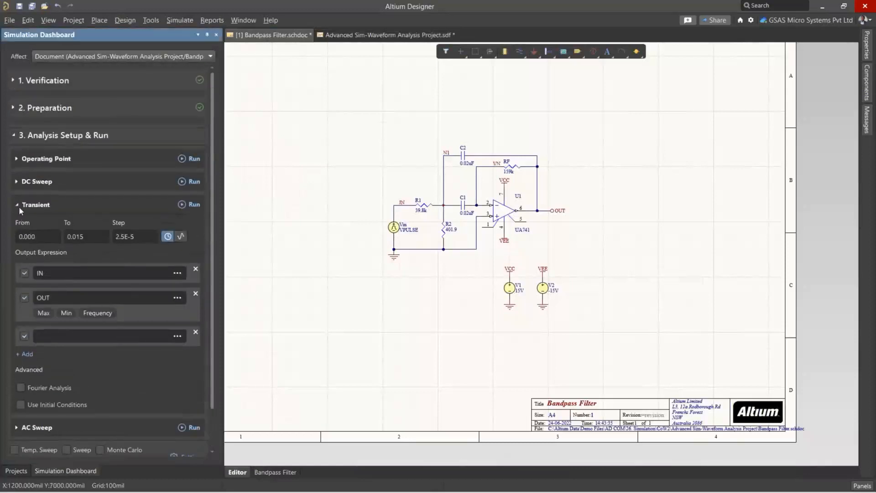
{"action": "left_click", "coordinate": [16, 228]}
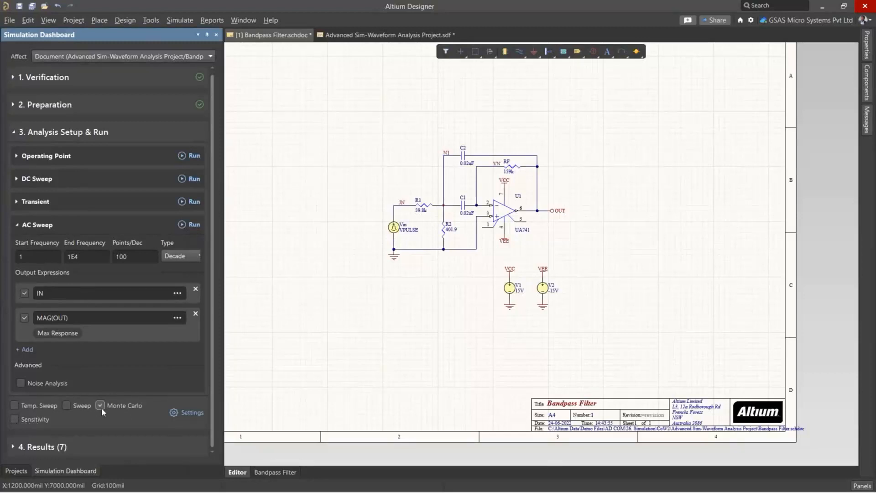
{"action": "left_click", "coordinate": [189, 413]}
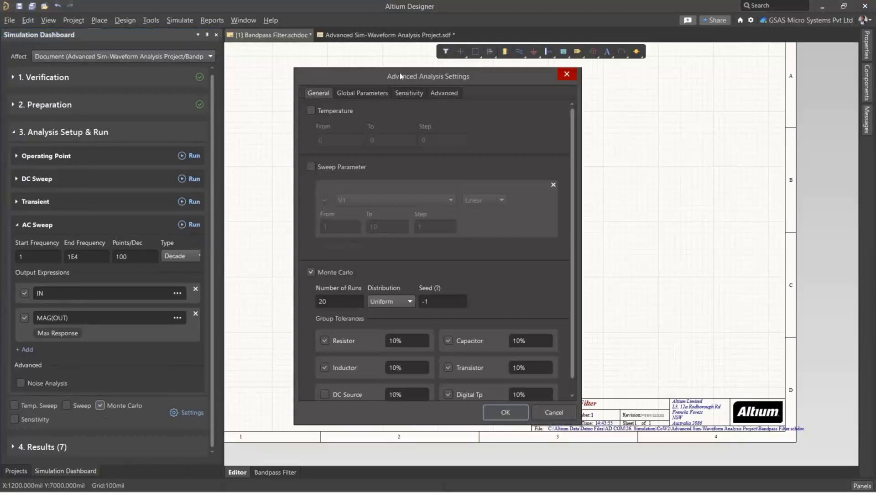
{"action": "left_click_drag", "start_coordinate": [398, 73], "coordinate": [377, 51]}
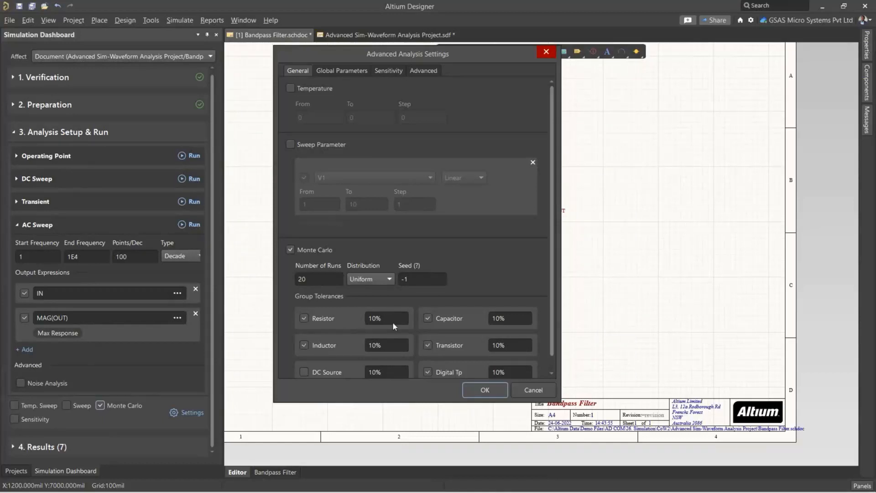
{"action": "left_click", "coordinate": [485, 390]}
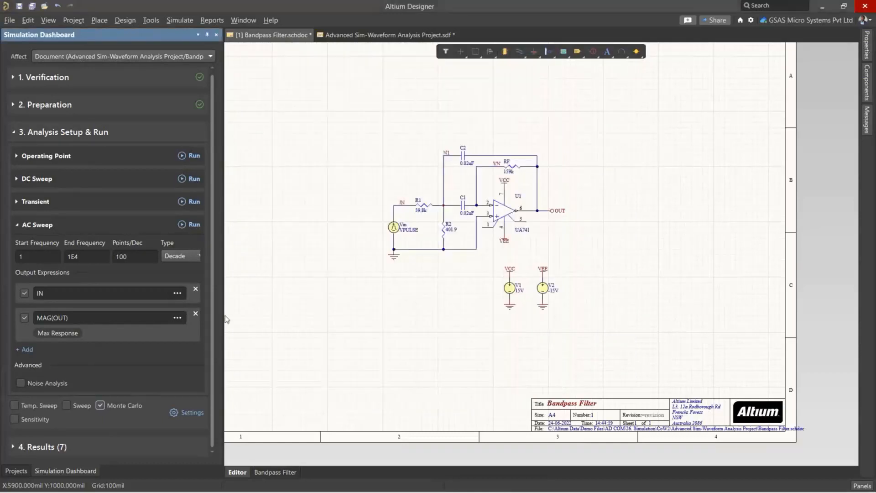
{"action": "left_click", "coordinate": [192, 226]}
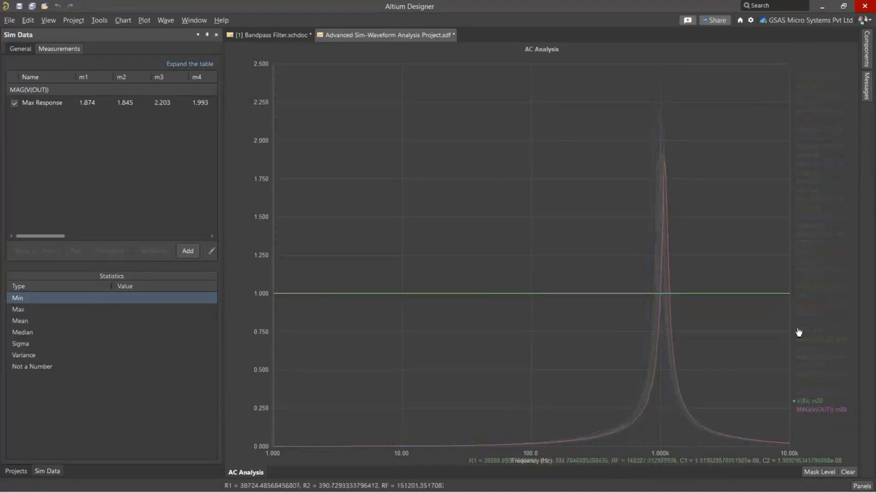
Set the number of Monte Carlo runs to 40 and rerun the AC Sweep
{"action": "left_click", "coordinate": [268, 36]}
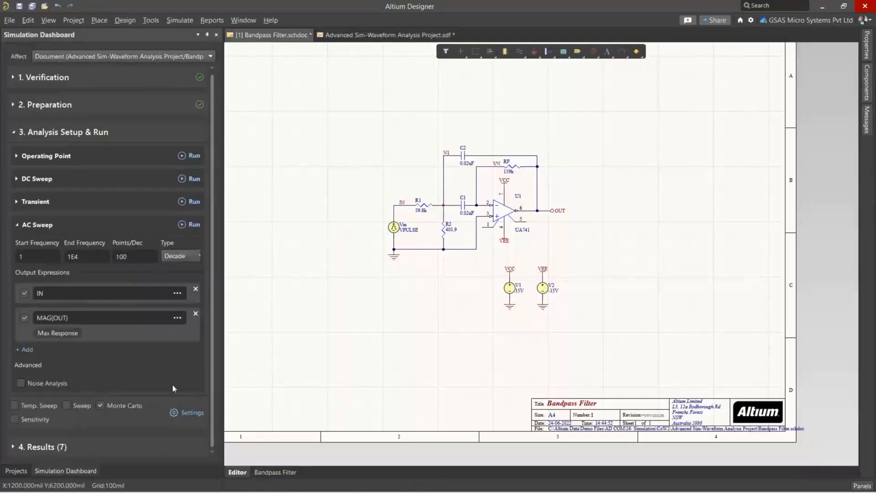
{"action": "left_click", "coordinate": [189, 415]}
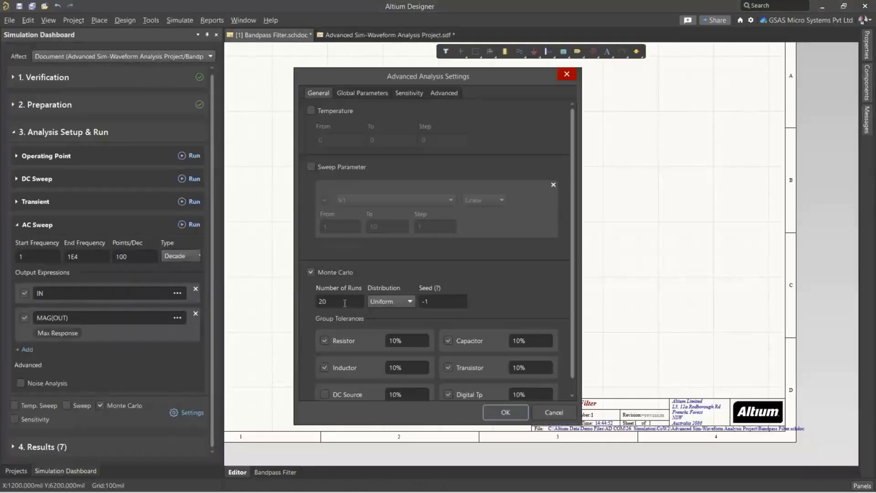
{"action": "double_click", "coordinate": [344, 303]}
{"action": "type", "text": "40"}
{"action": "left_click", "coordinate": [505, 412]}
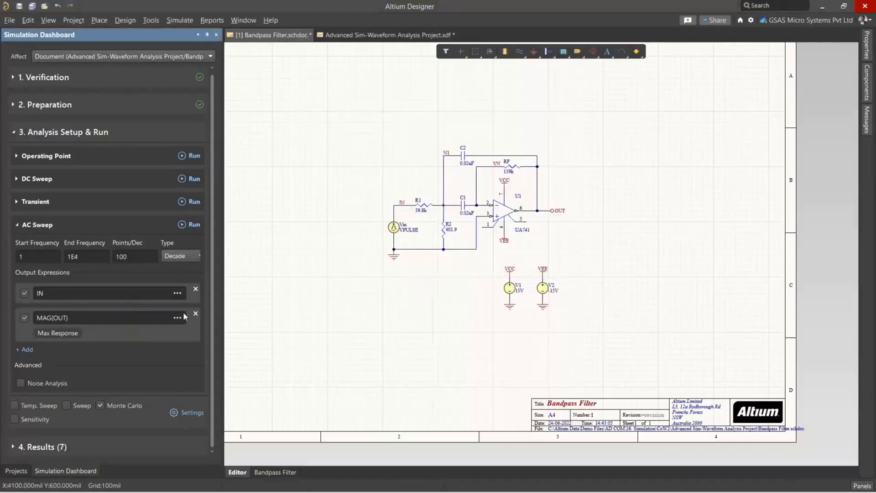
{"action": "left_click", "coordinate": [191, 225]}
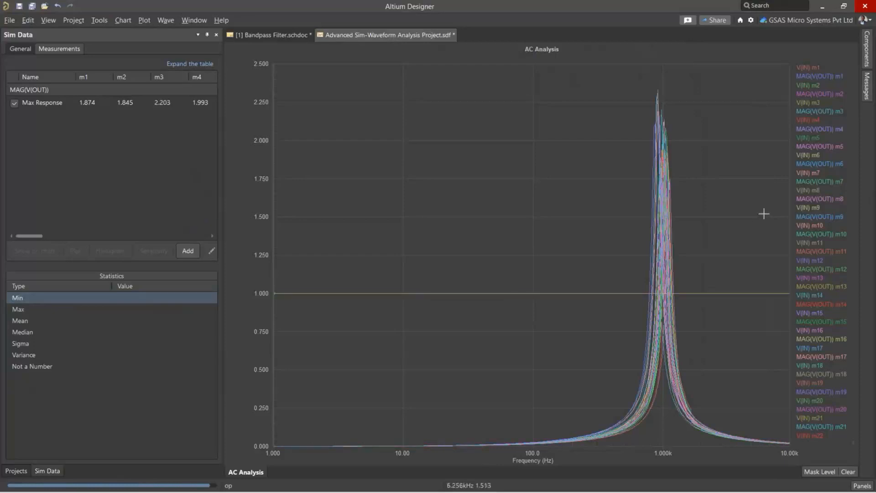
Highlight individual Monte Carlo response curves and create a 10-bin histogram of the Max Response measurement named Max Response_hist
{"action": "mouse_move", "coordinate": [812, 207]}
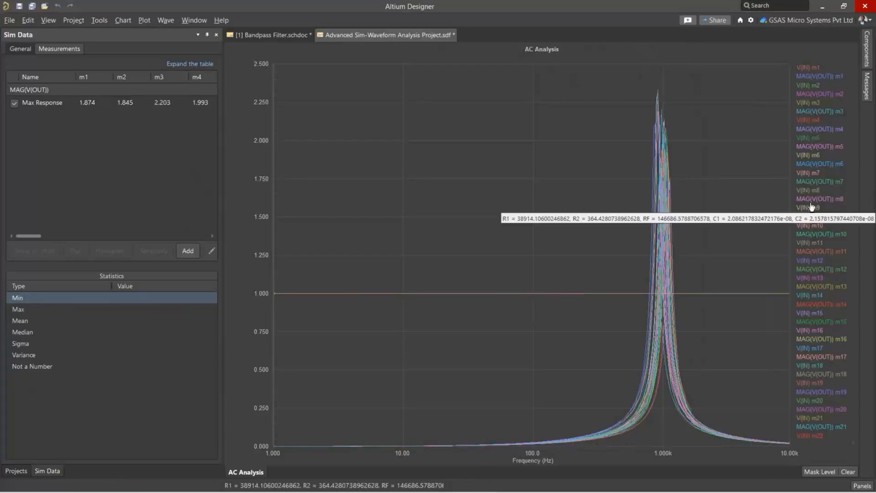
{"action": "left_click", "coordinate": [807, 78]}
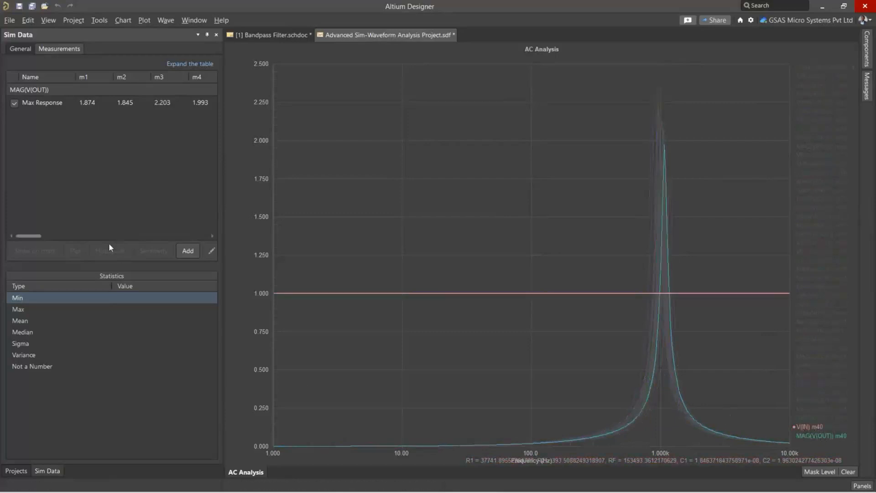
{"action": "left_click", "coordinate": [39, 104]}
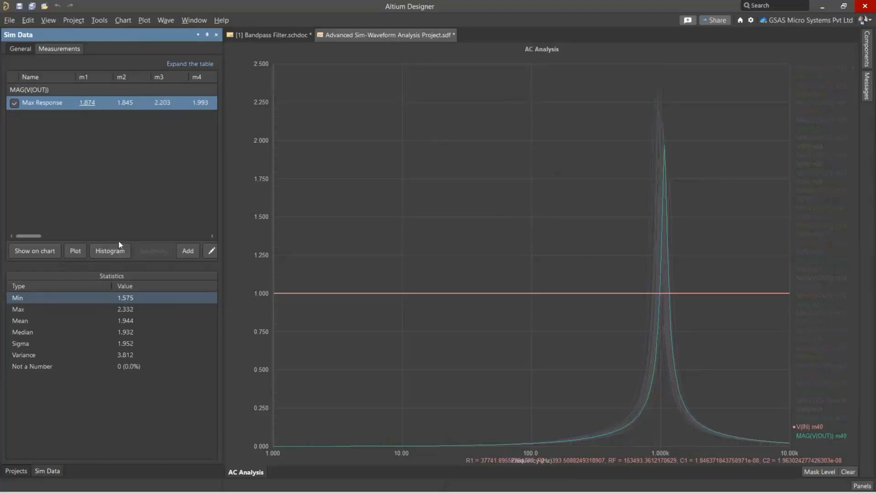
{"action": "left_click", "coordinate": [109, 251]}
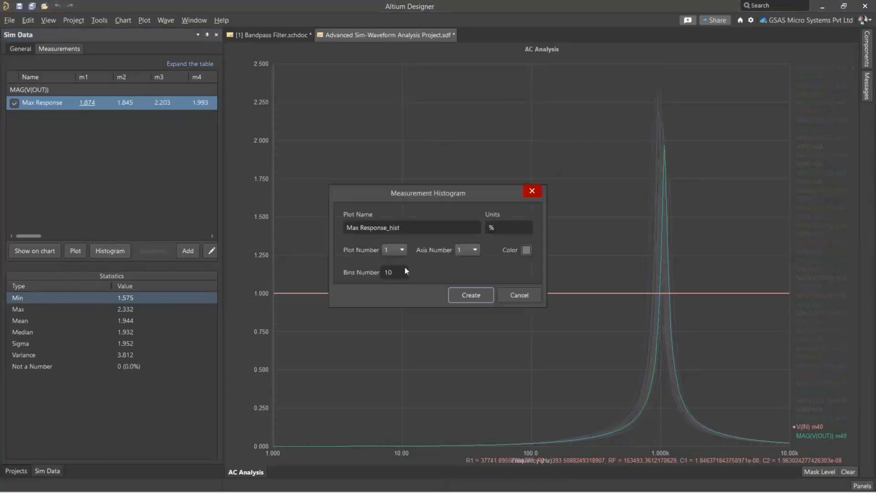
{"action": "left_click", "coordinate": [471, 295]}
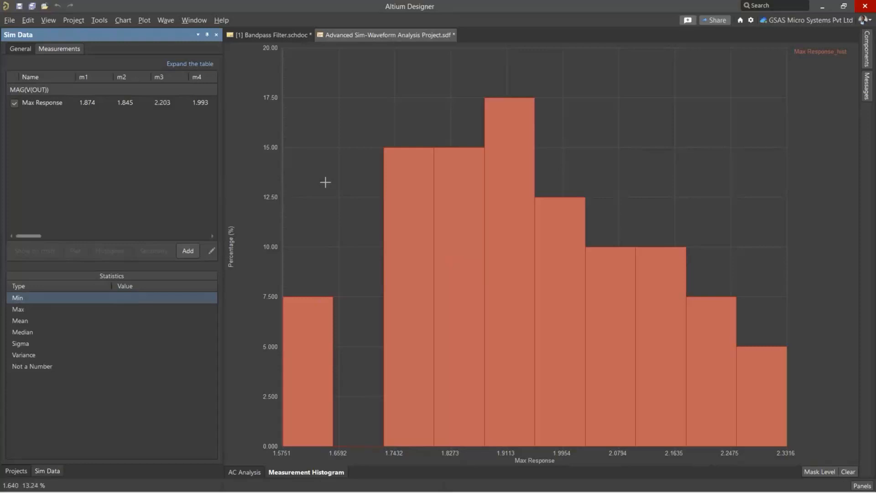
Set Monte Carlo to 20 runs with the Worst Case distribution and rerun the AC Sweep
{"action": "left_click", "coordinate": [267, 34]}
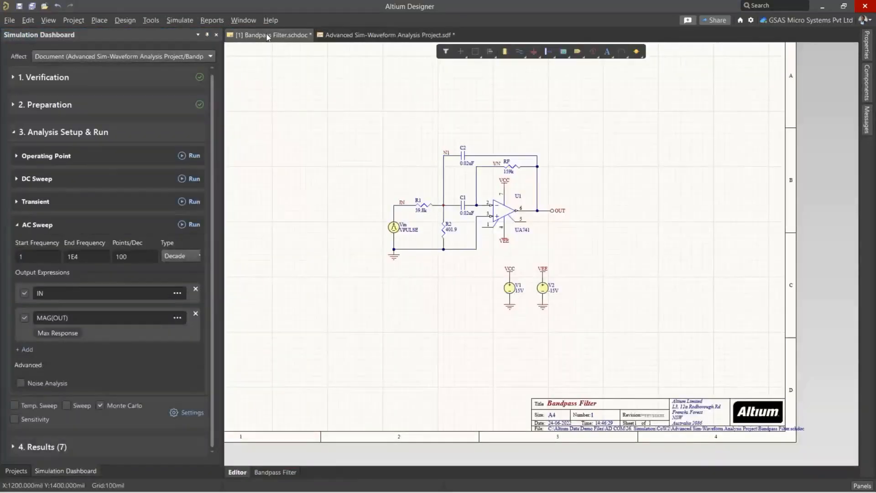
{"action": "left_click", "coordinate": [187, 413]}
{"action": "double_click", "coordinate": [336, 301]}
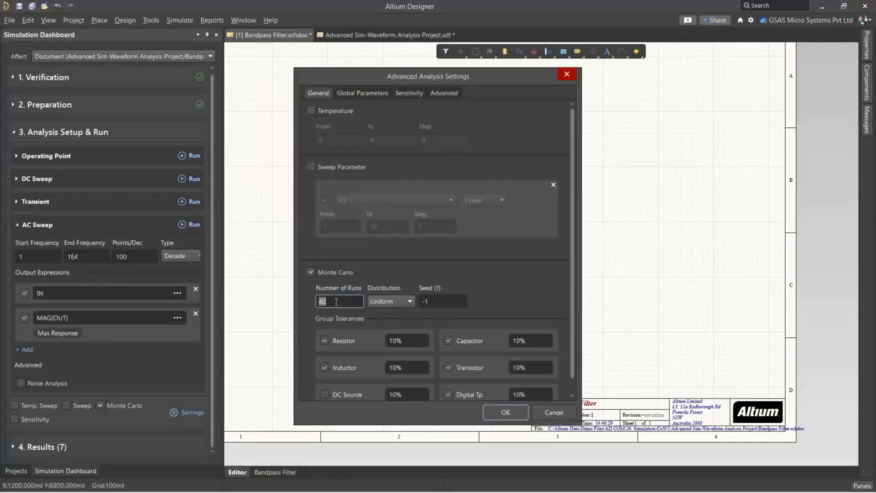
{"action": "type", "text": "20"}
{"action": "left_click", "coordinate": [396, 302]}
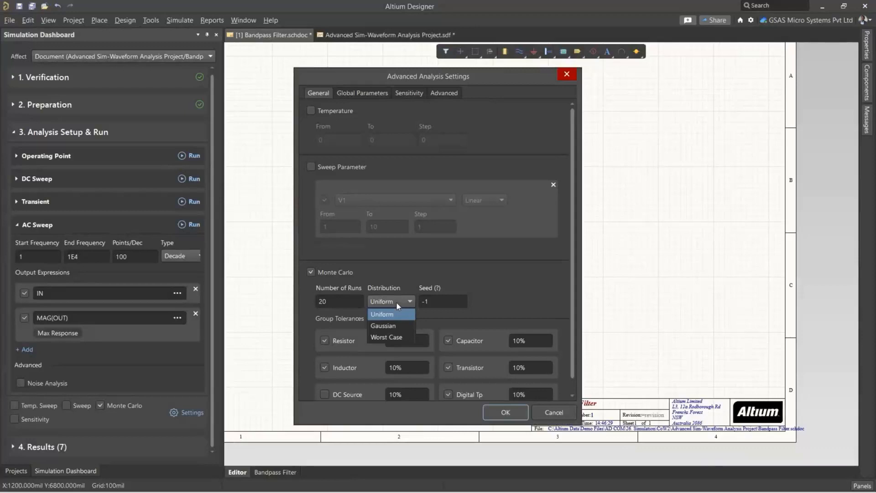
{"action": "left_click", "coordinate": [392, 338]}
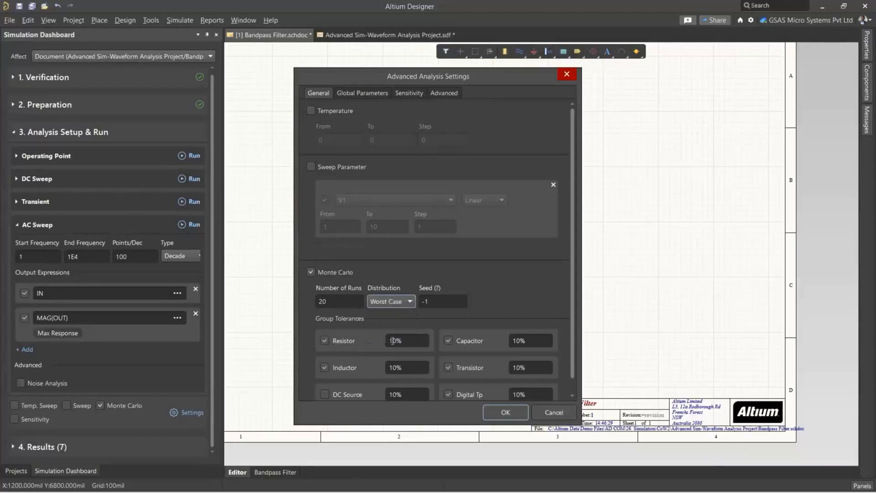
{"action": "double_click", "coordinate": [318, 302]}
{"action": "left_click", "coordinate": [506, 413]}
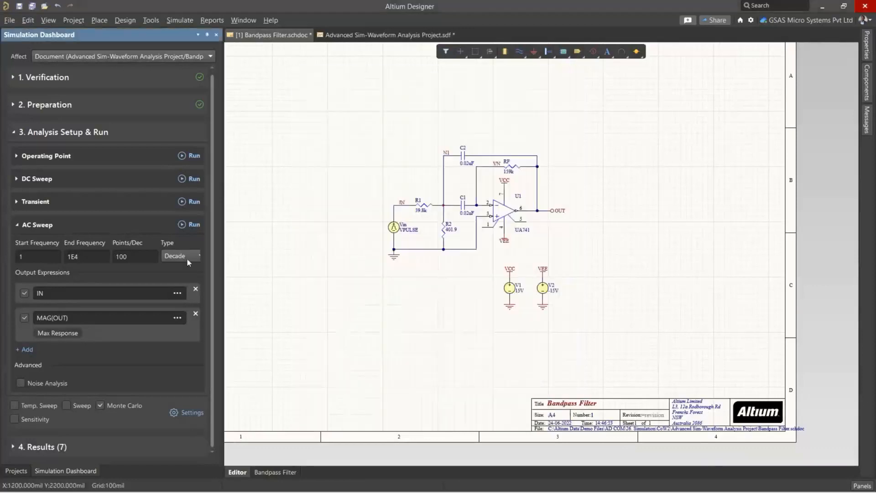
{"action": "left_click", "coordinate": [193, 227]}
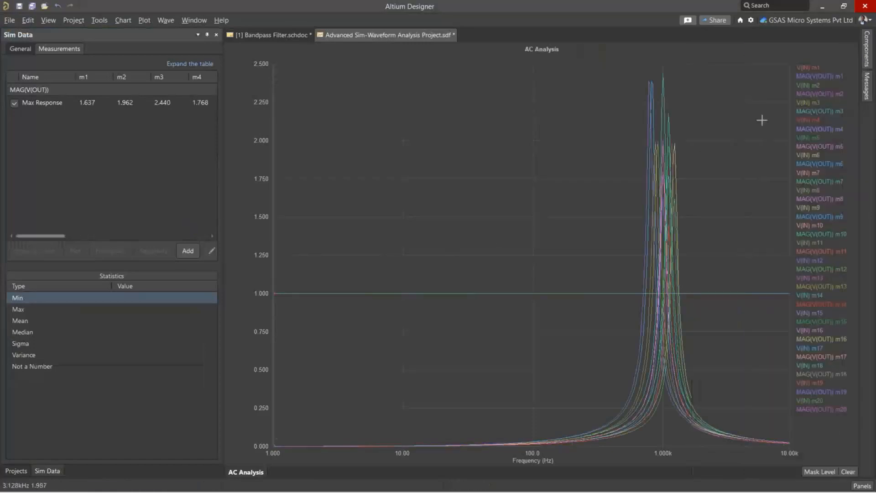
Highlight the m14 response curve, and switch the Bandpass Filter schematic's analysis option from Monte Carlo to Sensitivity
{"action": "left_click", "coordinate": [809, 85]}
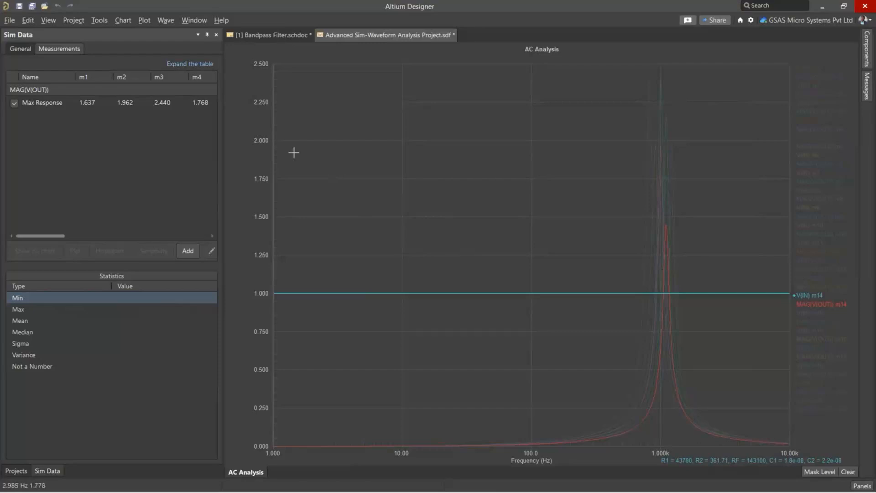
{"action": "left_click", "coordinate": [261, 37]}
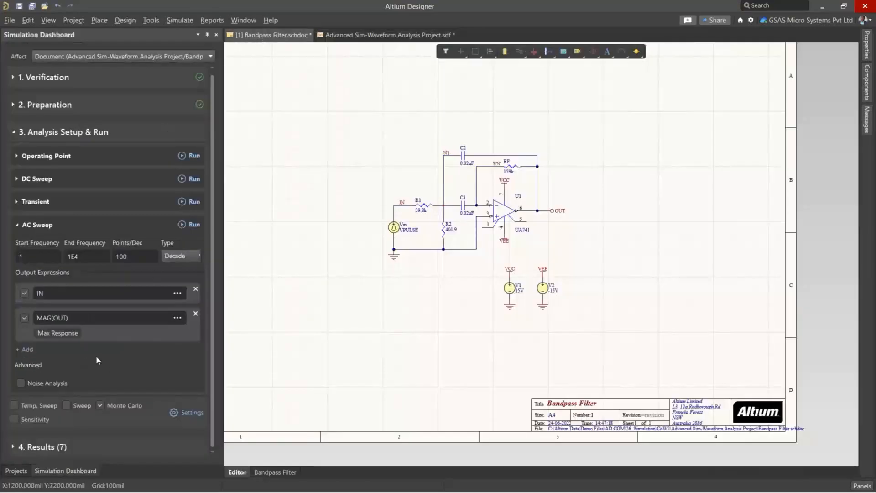
{"action": "left_click", "coordinate": [101, 405]}
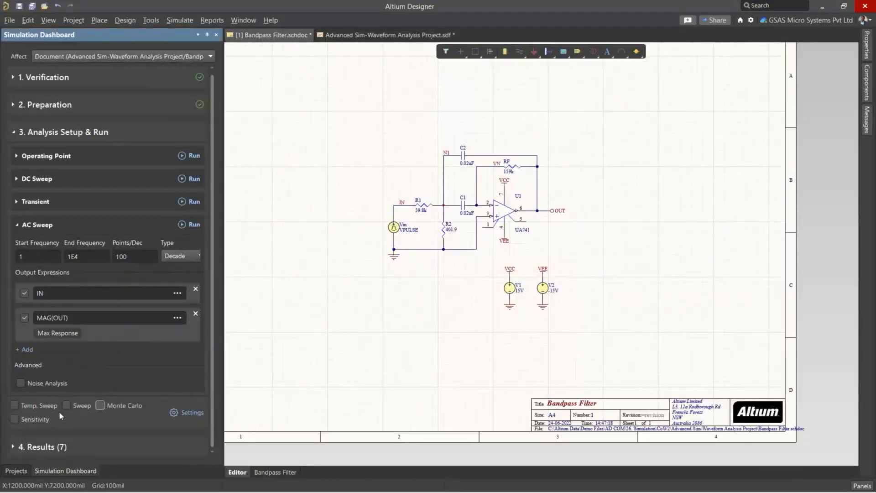
{"action": "left_click", "coordinate": [23, 421]}
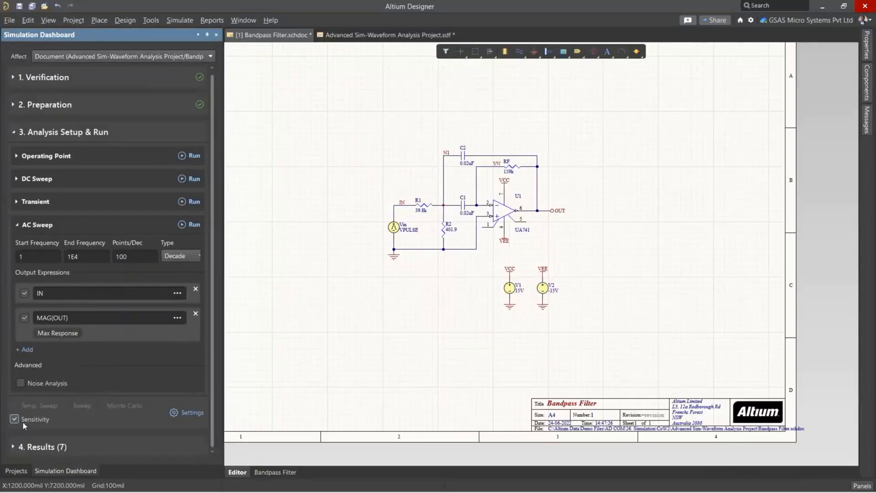
In the sensitivity settings for the Transient analysis, enable Group Deviations and disable Custom Deviations
{"action": "left_click", "coordinate": [18, 201]}
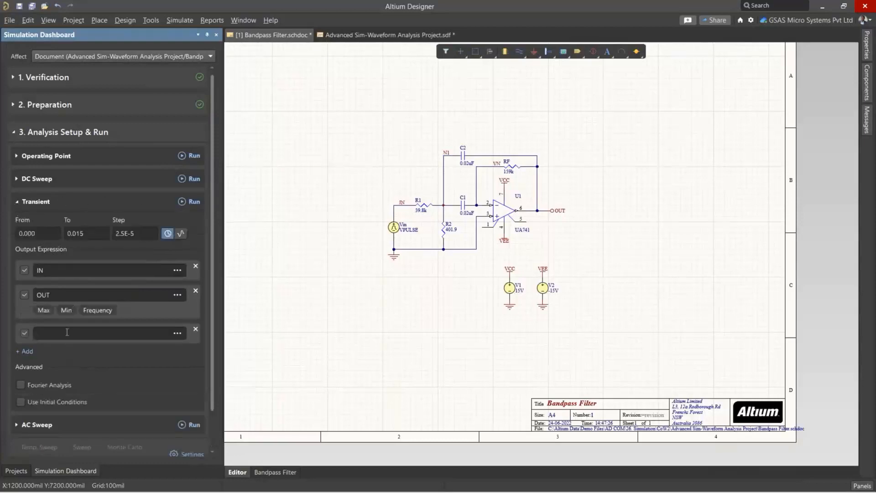
{"action": "scroll", "coordinate": [167, 351], "scroll_direction": "down", "scroll_amount": 1}
{"action": "scroll", "coordinate": [167, 355], "scroll_direction": "down", "scroll_amount": 1}
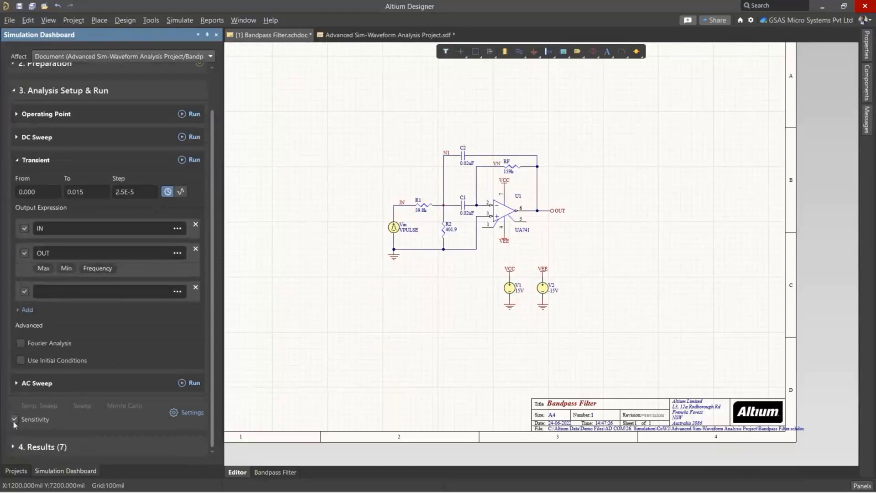
{"action": "left_click", "coordinate": [188, 413]}
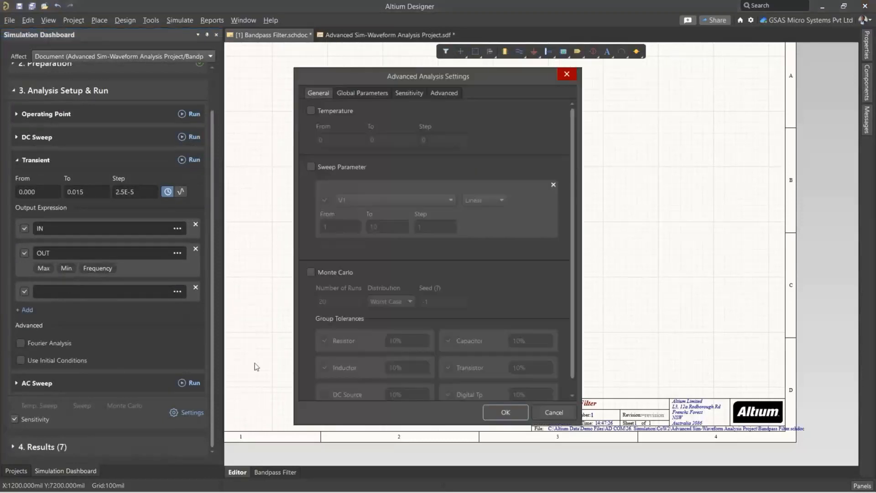
{"action": "left_click", "coordinate": [414, 94]}
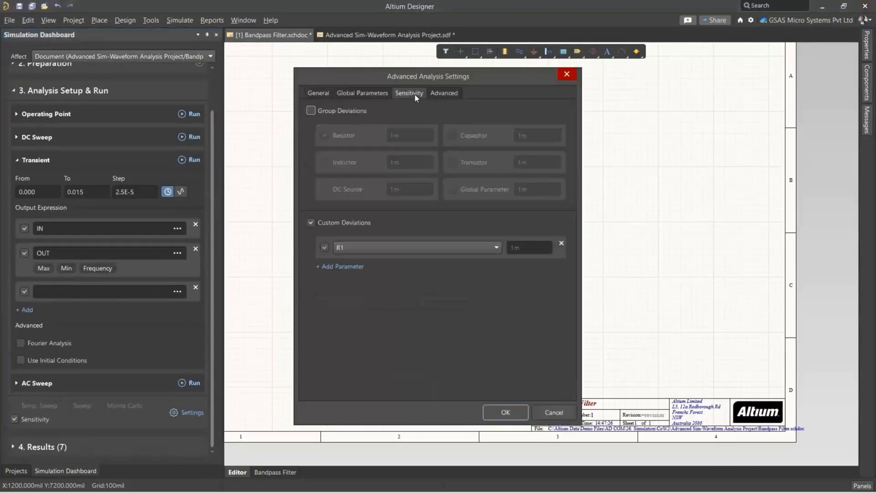
{"action": "left_click", "coordinate": [311, 111]}
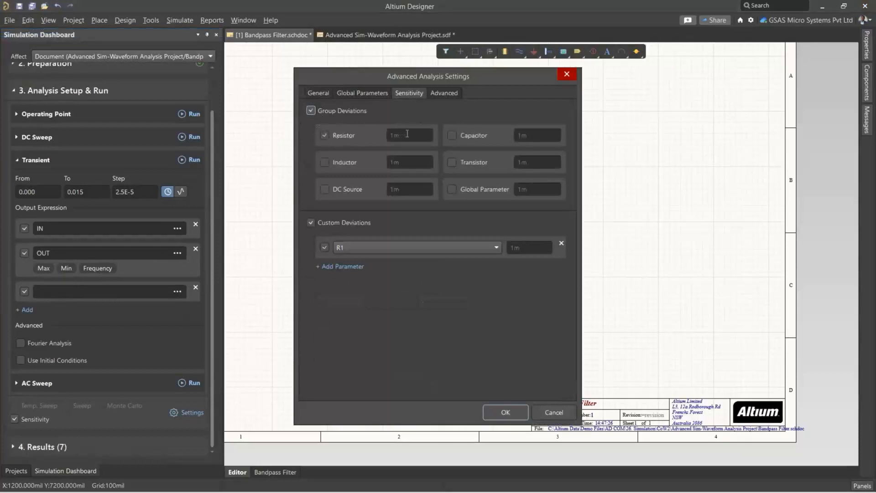
{"action": "left_click", "coordinate": [311, 223]}
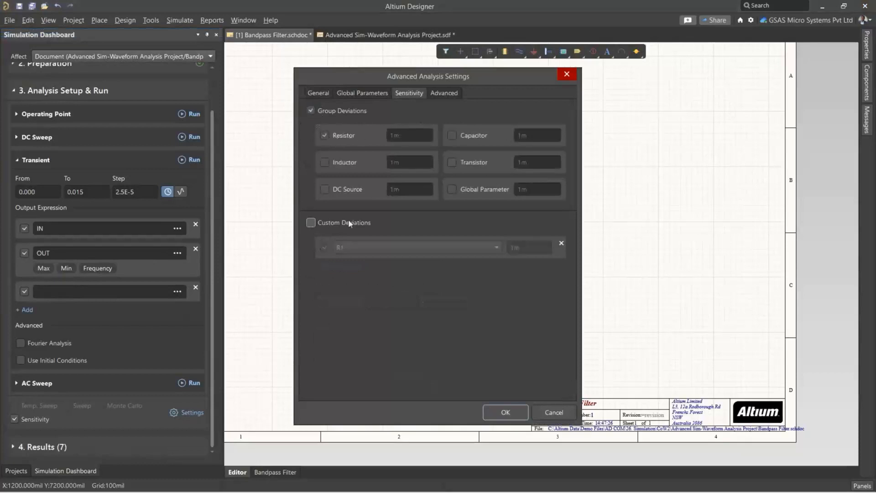
Include the capacitor, inductor, DC source and global parameter groups in the sensitivity deviations, and run the Transient analysis
{"action": "left_click", "coordinate": [324, 162]}
{"action": "left_click", "coordinate": [323, 189]}
{"action": "left_click", "coordinate": [452, 188]}
{"action": "left_click", "coordinate": [505, 412]}
{"action": "left_click", "coordinate": [194, 159]}
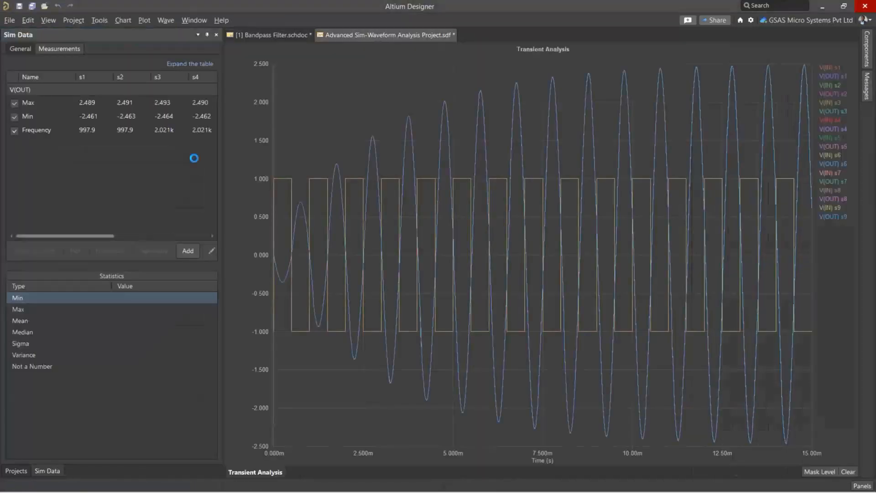
Highlight individual V(IN) and V(OUT) waveforms of the sensitivity runs to inspect their parameter values
{"action": "left_click", "coordinate": [826, 87]}
{"action": "left_click", "coordinate": [829, 104]}
{"action": "left_click", "coordinate": [830, 113]}
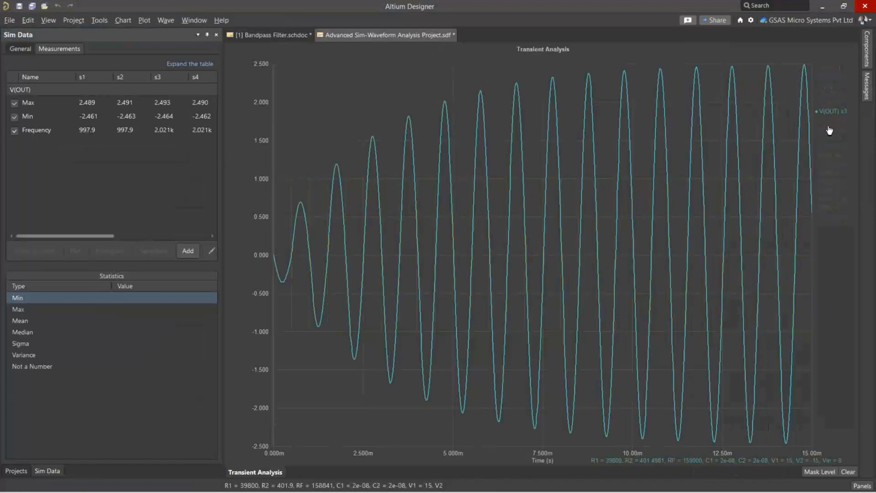
{"action": "left_click", "coordinate": [830, 139]}
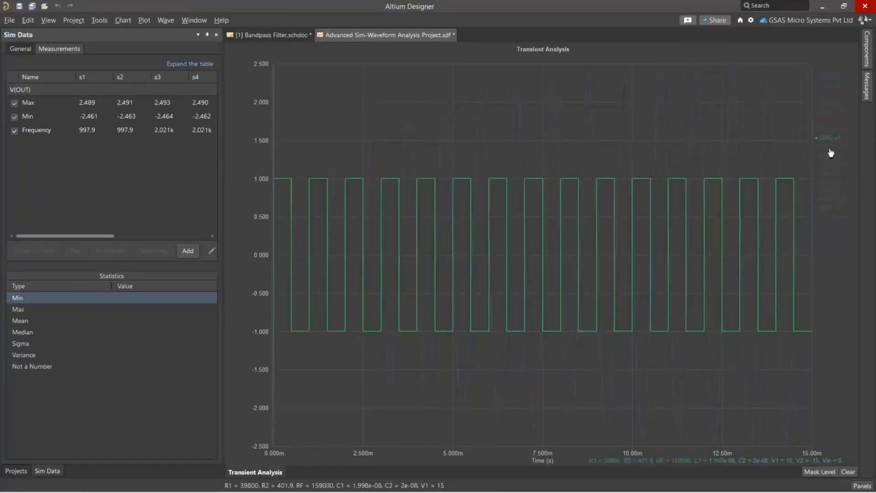
{"action": "left_click", "coordinate": [831, 151]}
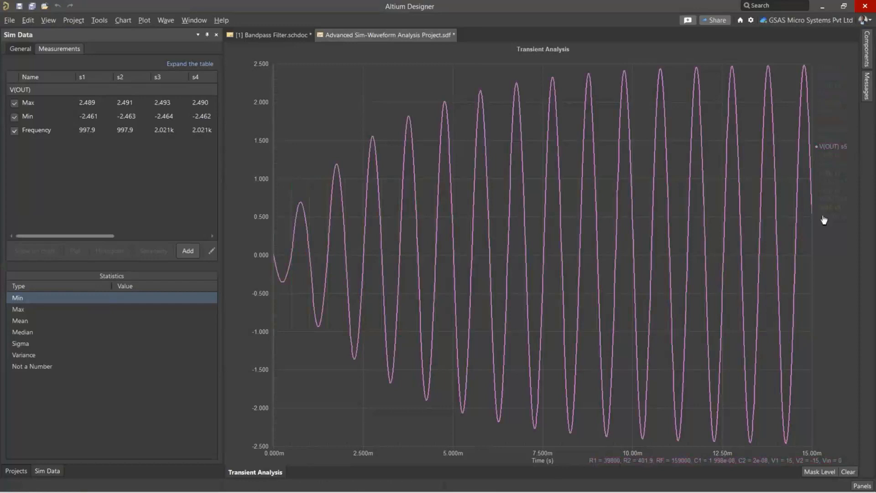
{"action": "left_click", "coordinate": [829, 156]}
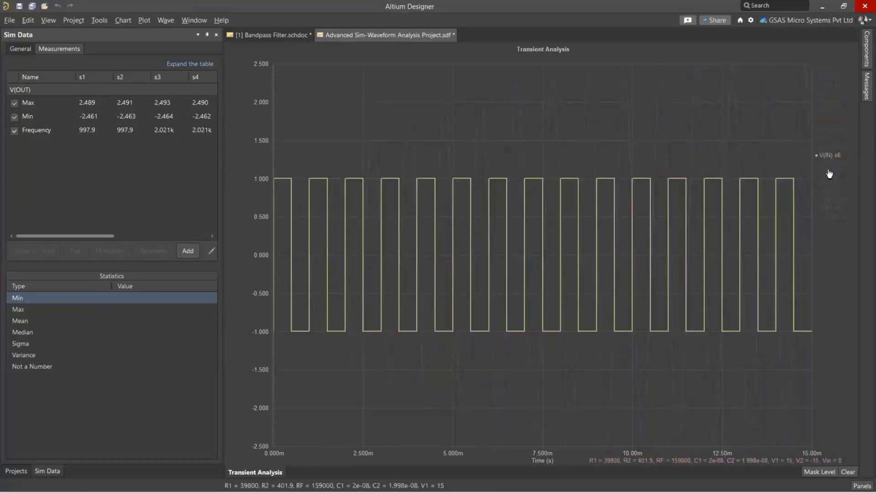
{"action": "left_click", "coordinate": [831, 204]}
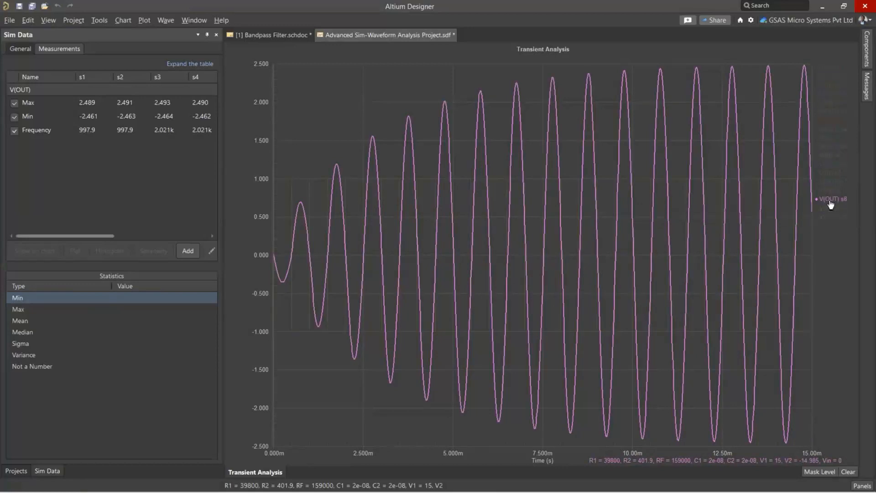
Generate the sensitivity table for the Max measurement of V(OUT) and examine the parameters' relative deviations
{"action": "left_click", "coordinate": [64, 50]}
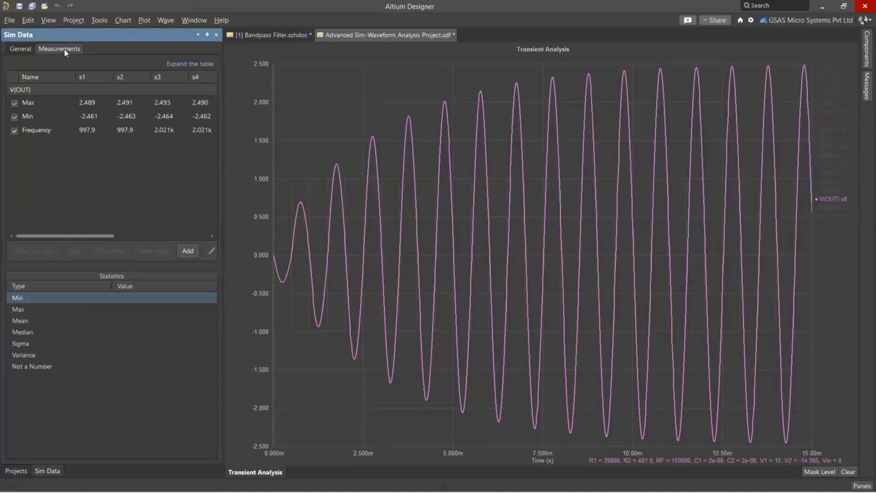
{"action": "left_click", "coordinate": [32, 104]}
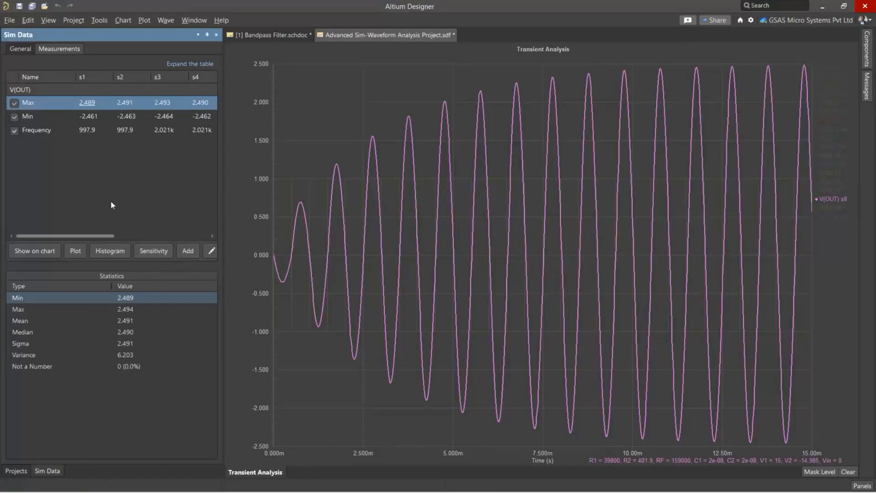
{"action": "left_click", "coordinate": [152, 251]}
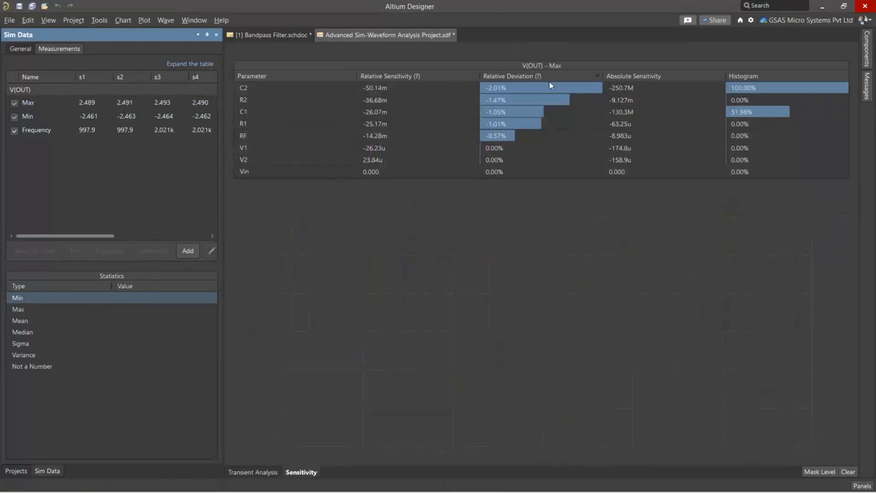
{"action": "mouse_move", "coordinate": [509, 90]}
Examine the sensitivity tables for the Min and Frequency measurements of V(OUT)
{"action": "left_click", "coordinate": [31, 116]}
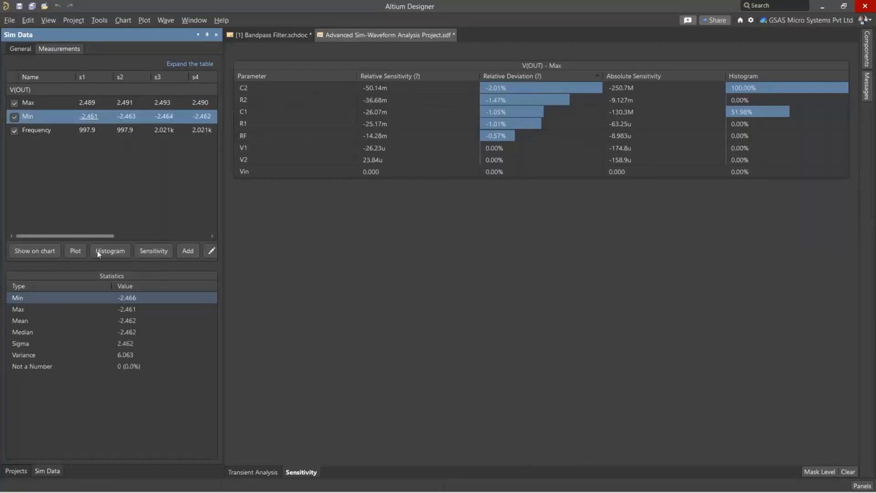
{"action": "left_click", "coordinate": [152, 249]}
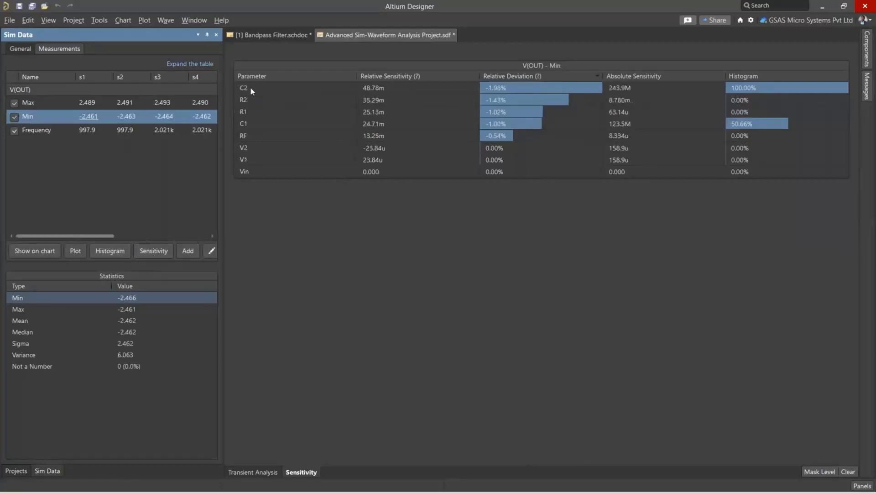
{"action": "left_click", "coordinate": [265, 87]}
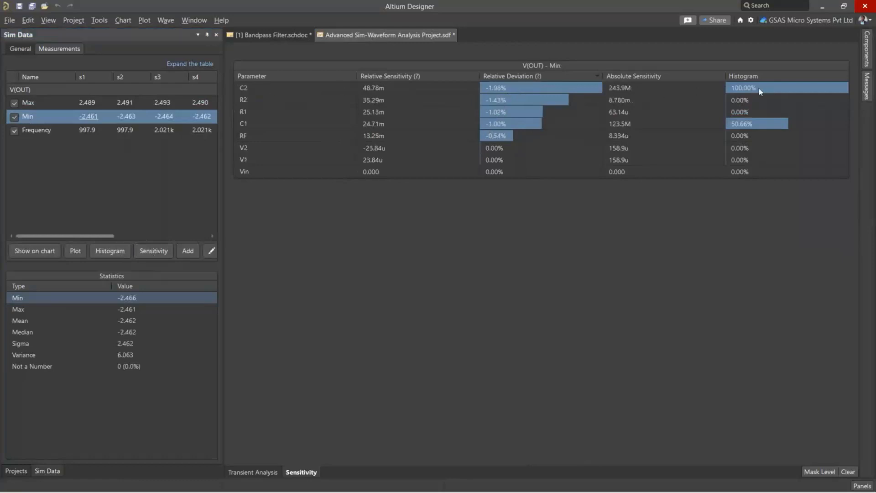
{"action": "left_click", "coordinate": [44, 133]}
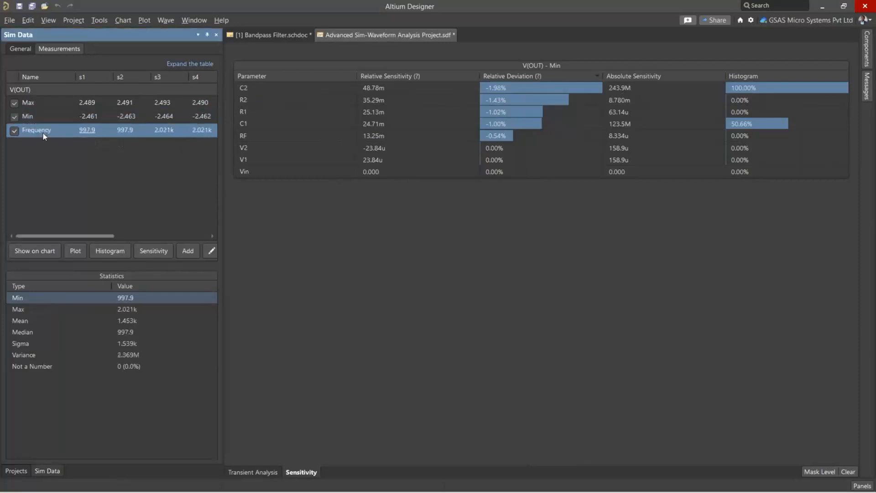
{"action": "left_click", "coordinate": [150, 252]}
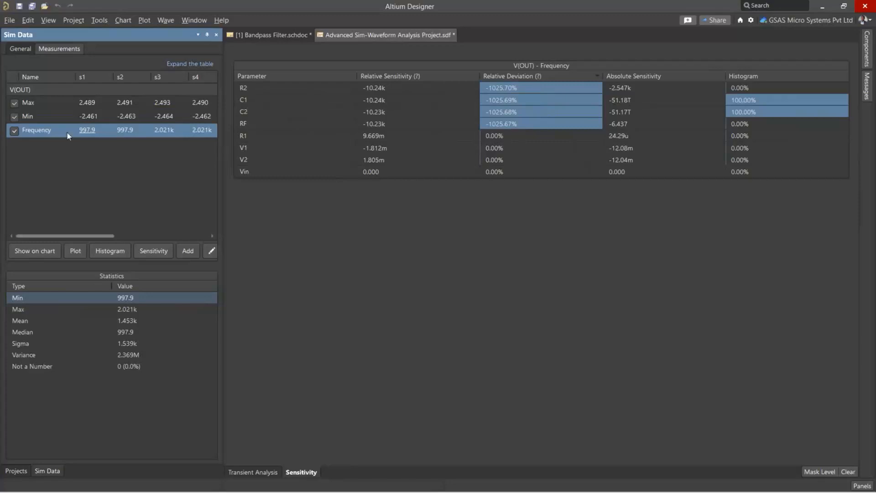
Bring back the Max sensitivity table and create a measurement plot of Max named Max_plot with C2 on the X-axis
{"action": "left_click", "coordinate": [50, 104]}
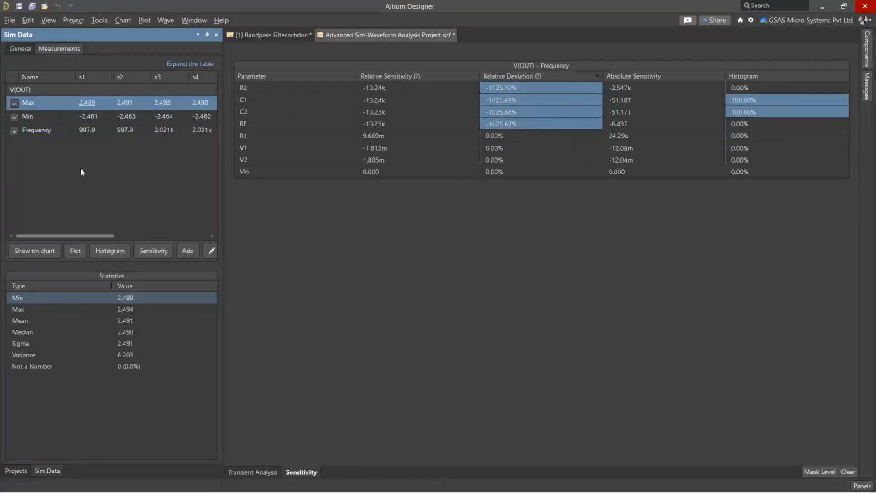
{"action": "left_click", "coordinate": [147, 250]}
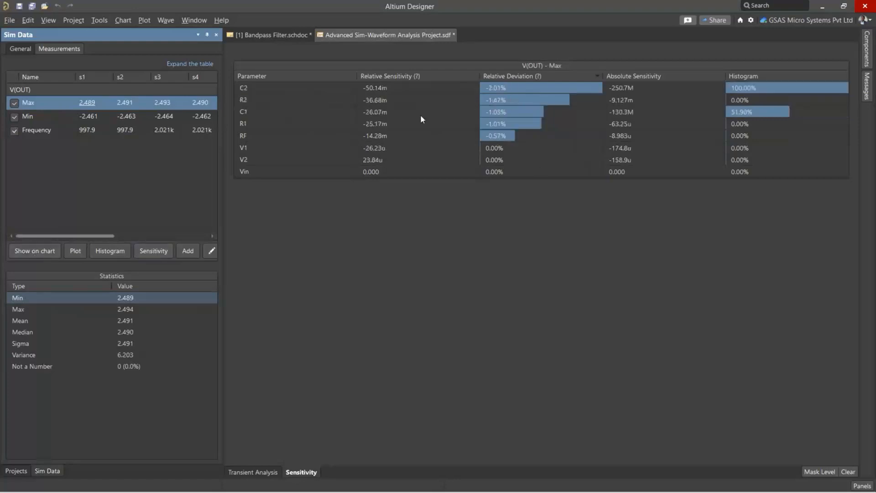
{"action": "left_click", "coordinate": [76, 252]}
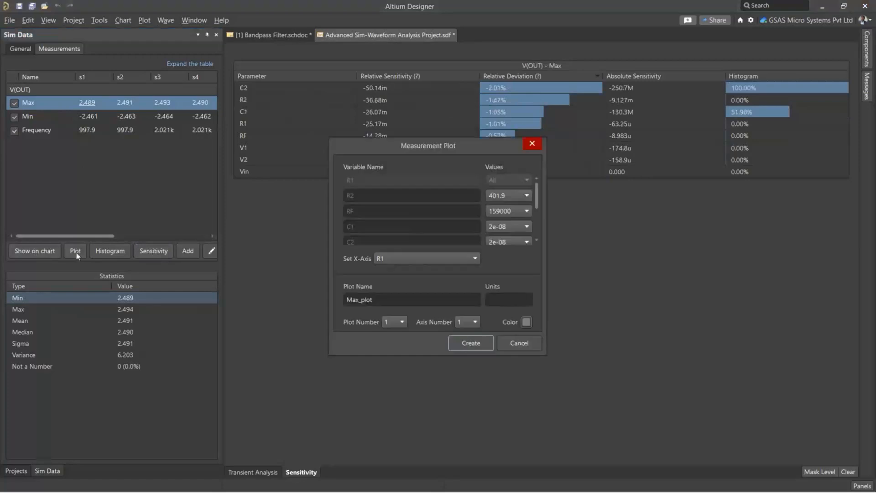
{"action": "left_click", "coordinate": [405, 263]}
{"action": "left_click", "coordinate": [382, 316]}
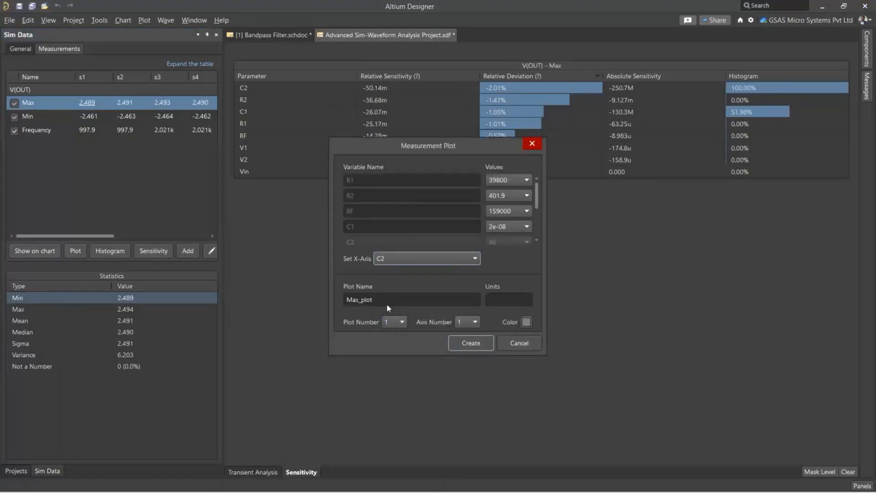
{"action": "left_click", "coordinate": [462, 342]}
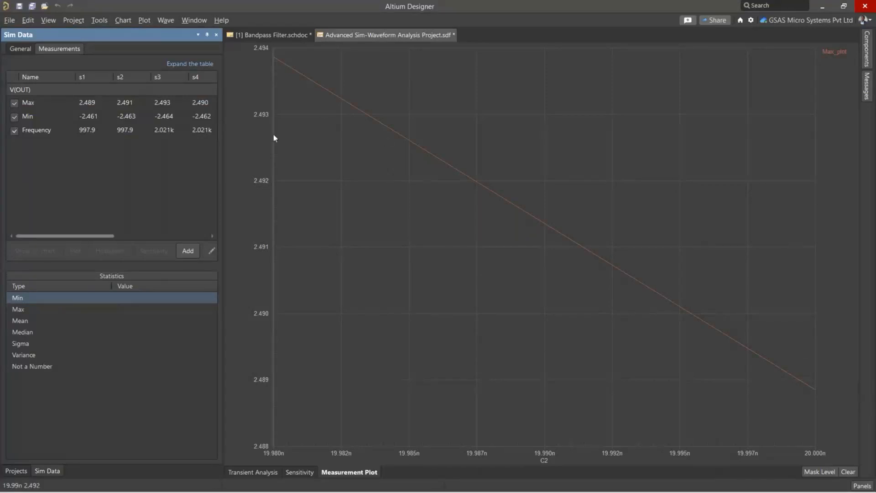
Disable Sensitivity for the Bandpass Filter schematic and rerun the Transient analysis
{"action": "left_click", "coordinate": [297, 36]}
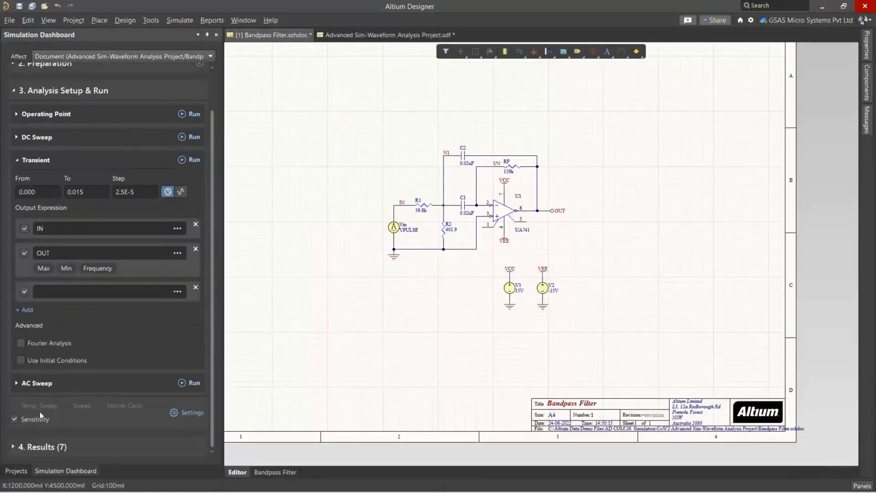
{"action": "left_click", "coordinate": [16, 421]}
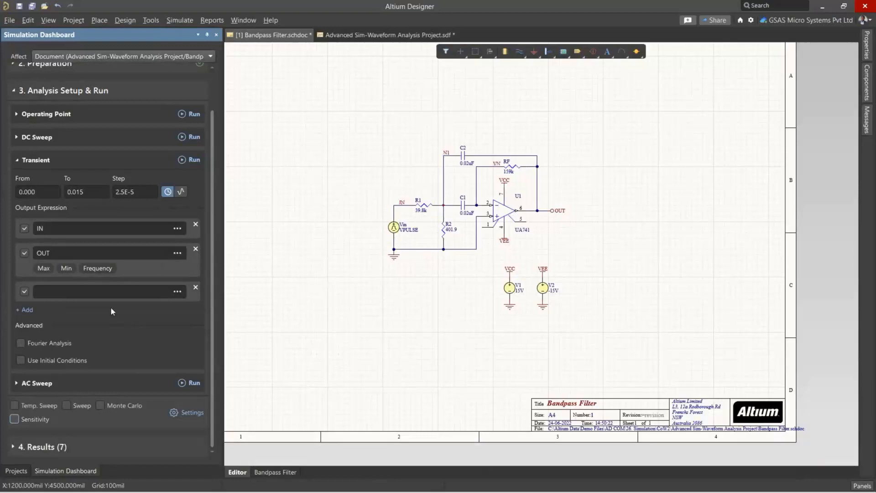
{"action": "left_click", "coordinate": [195, 161]}
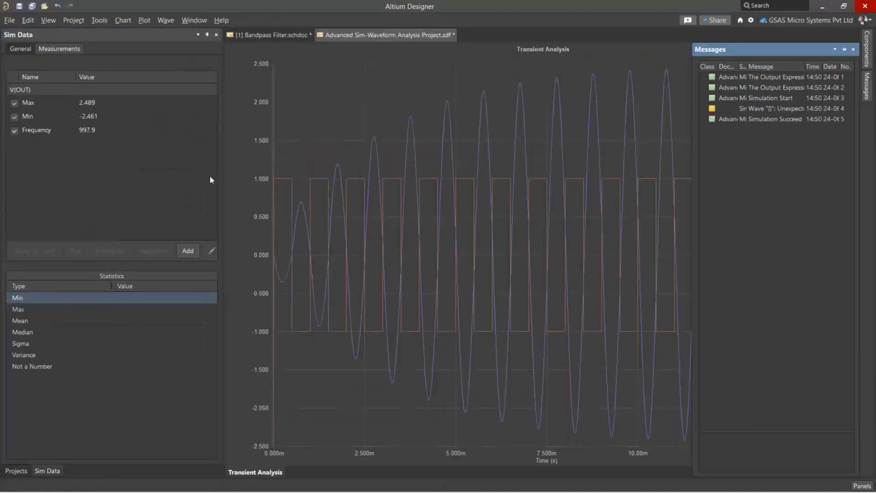
Add a plot titled Input with solid X, Y and minor grid lines and move the V(IN) waveform into it
{"action": "left_click", "coordinate": [833, 68]}
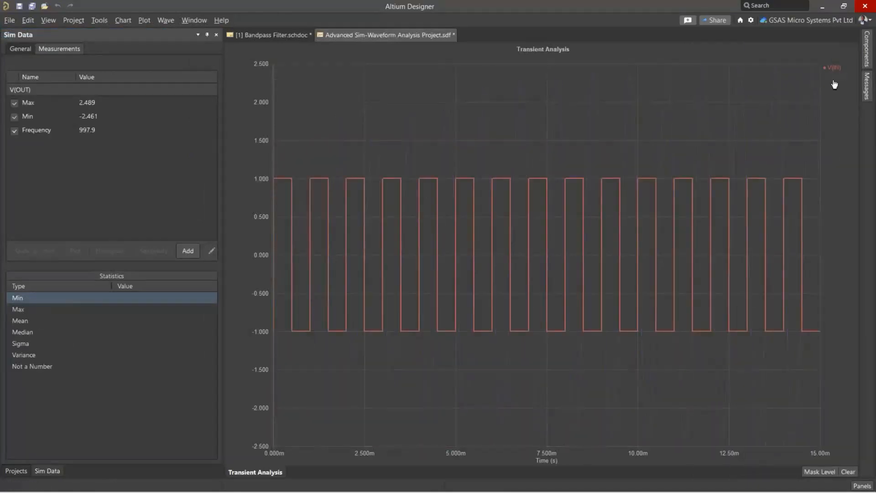
{"action": "left_click", "coordinate": [834, 79]}
{"action": "left_click", "coordinate": [835, 71]}
{"action": "right_click", "coordinate": [575, 120]}
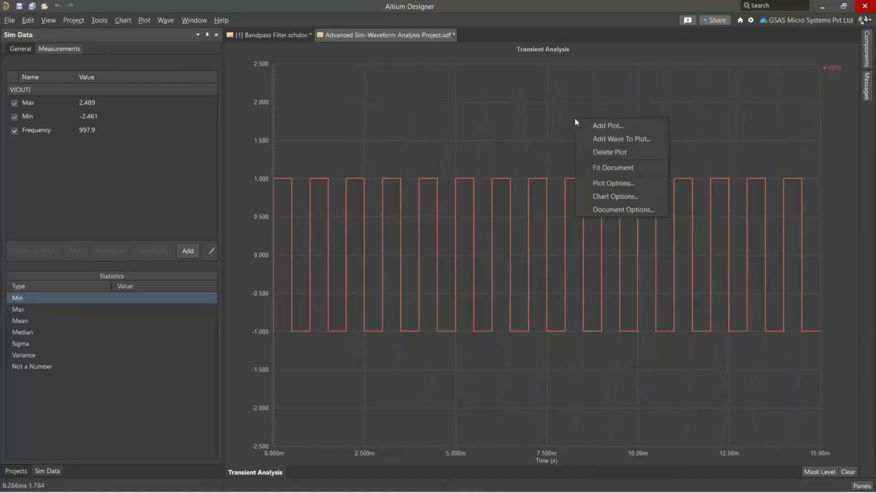
{"action": "left_click", "coordinate": [600, 130]}
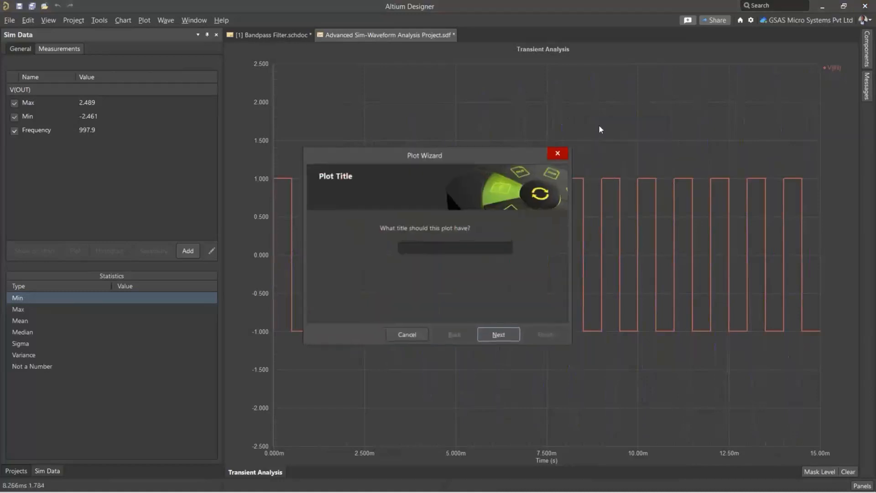
{"action": "left_click", "coordinate": [455, 247]}
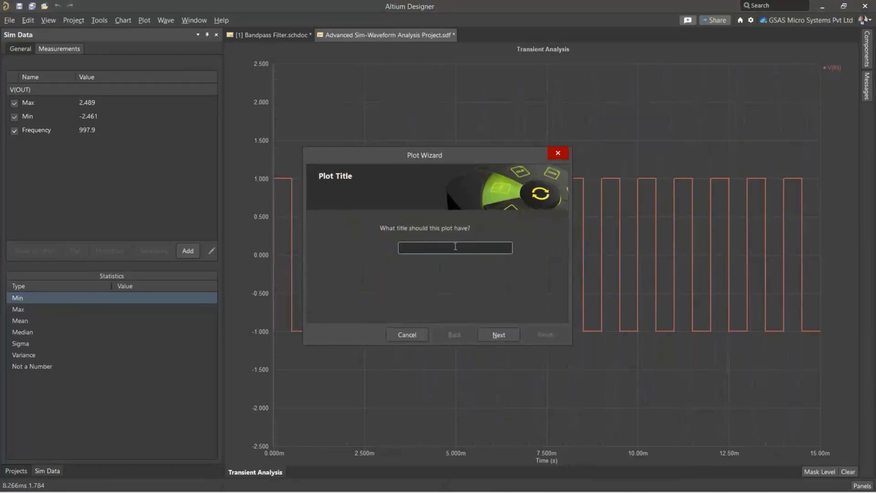
{"action": "type", "text": "Input"}
{"action": "left_click", "coordinate": [545, 16]}
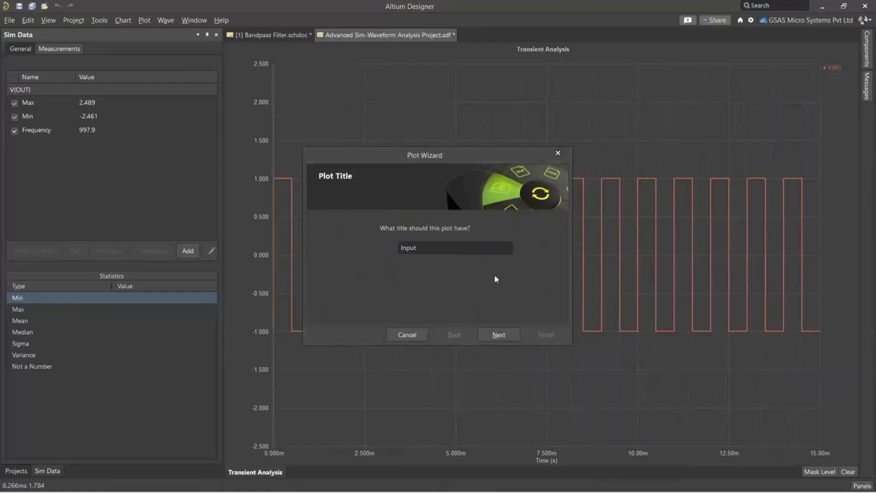
{"action": "left_click", "coordinate": [503, 334]}
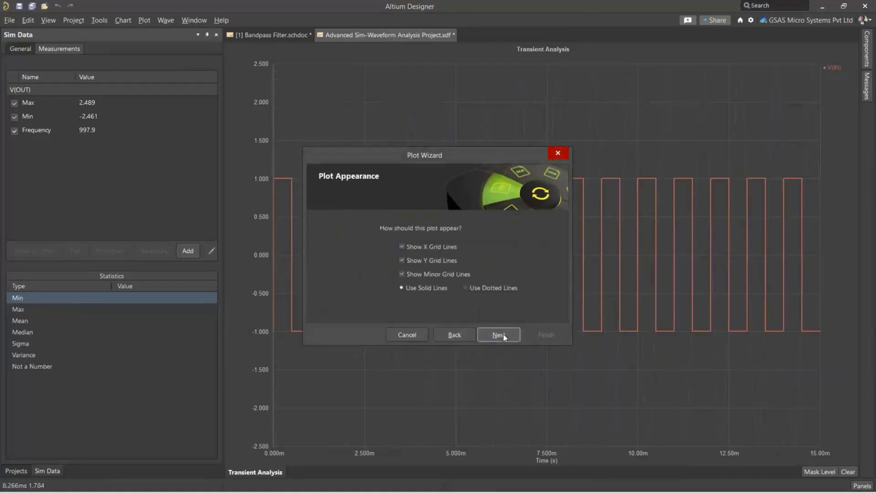
{"action": "left_click", "coordinate": [500, 335]}
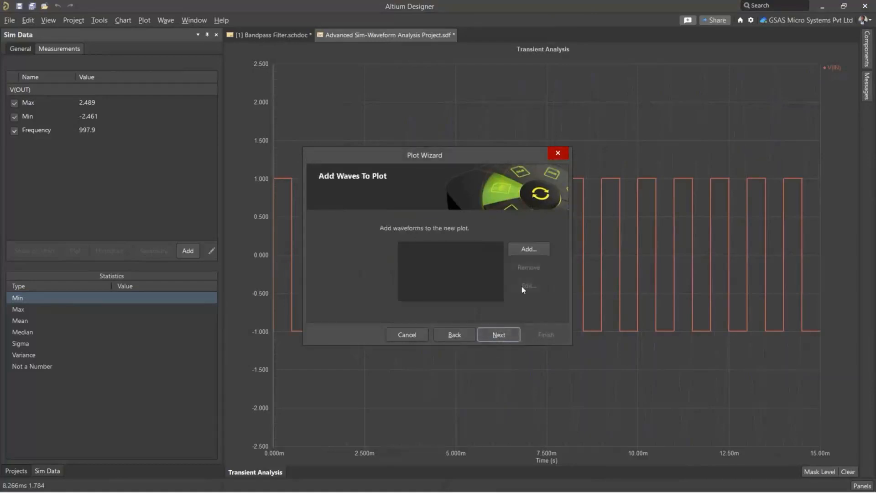
{"action": "left_click", "coordinate": [503, 336]}
{"action": "left_click", "coordinate": [546, 334]}
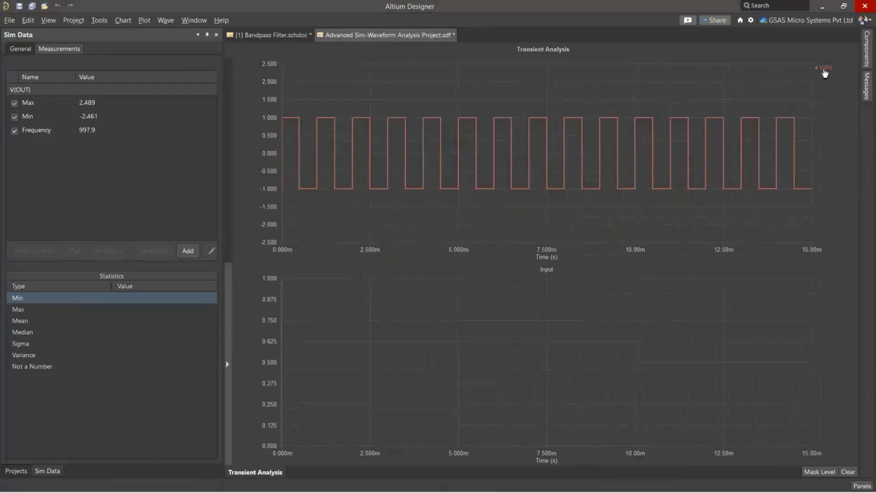
{"action": "left_click_drag", "start_coordinate": [825, 73], "coordinate": [804, 297]}
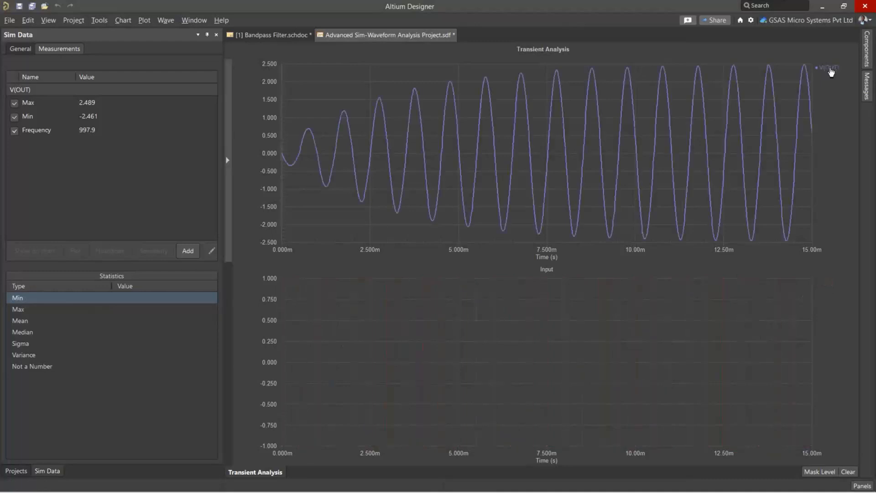
Add measurement cursors A and B to the V(OUT) waveform at about 0.76 ms and 3.79 ms
{"action": "right_click", "coordinate": [832, 72]}
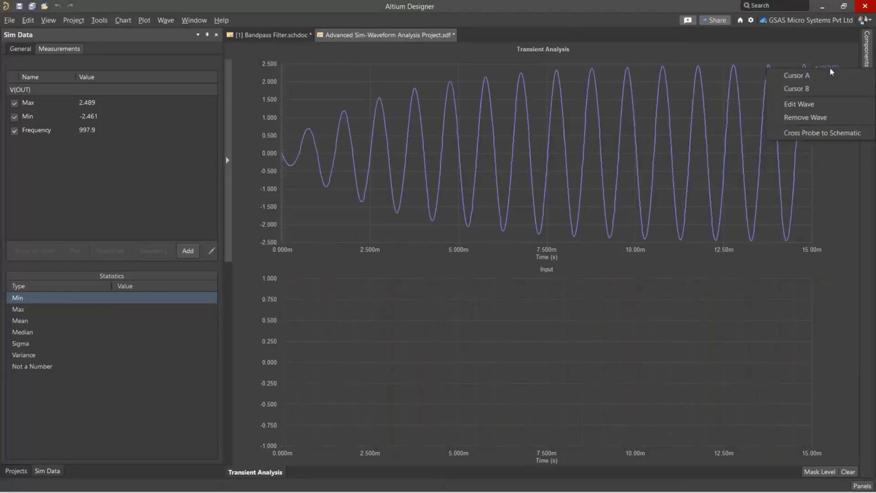
{"action": "left_click", "coordinate": [831, 75]}
{"action": "right_click", "coordinate": [829, 83]}
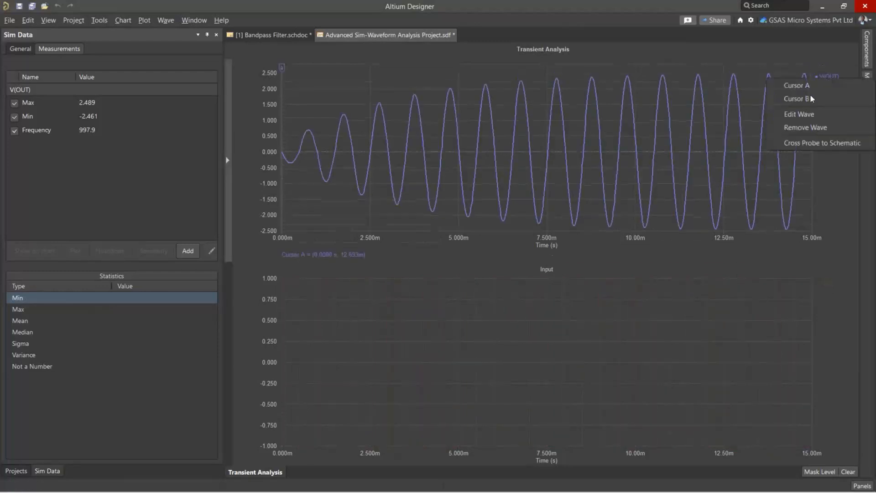
{"action": "left_click", "coordinate": [812, 98]}
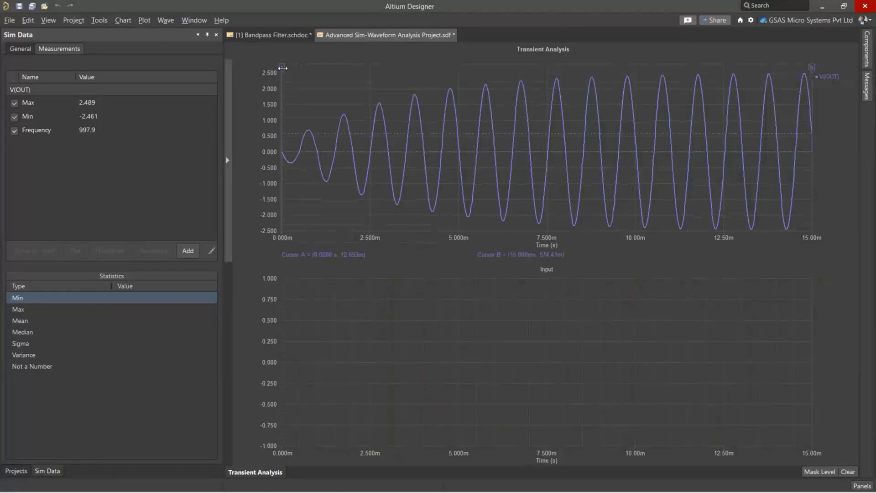
{"action": "left_click_drag", "start_coordinate": [283, 68], "coordinate": [309, 68]}
{"action": "left_click_drag", "start_coordinate": [812, 68], "coordinate": [416, 69]}
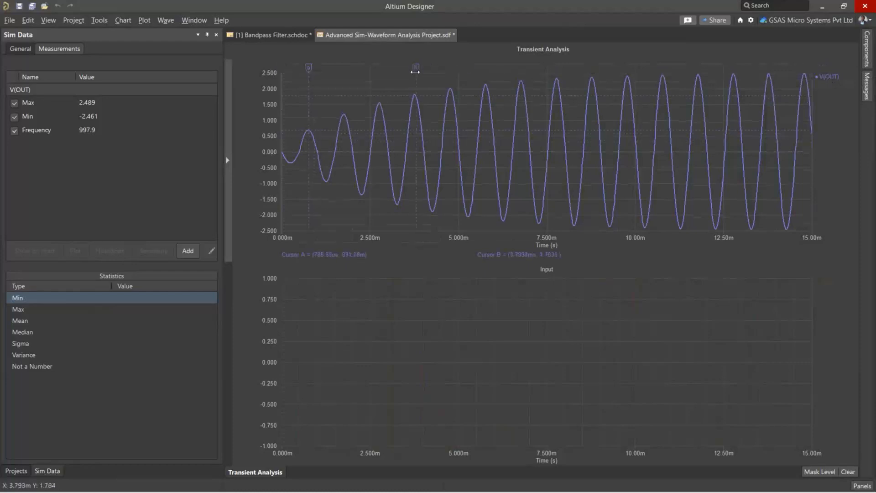
Examine the measurements between cursors A and B and the V(OUT) waveform values in the general simulation data
{"action": "left_click", "coordinate": [21, 52]}
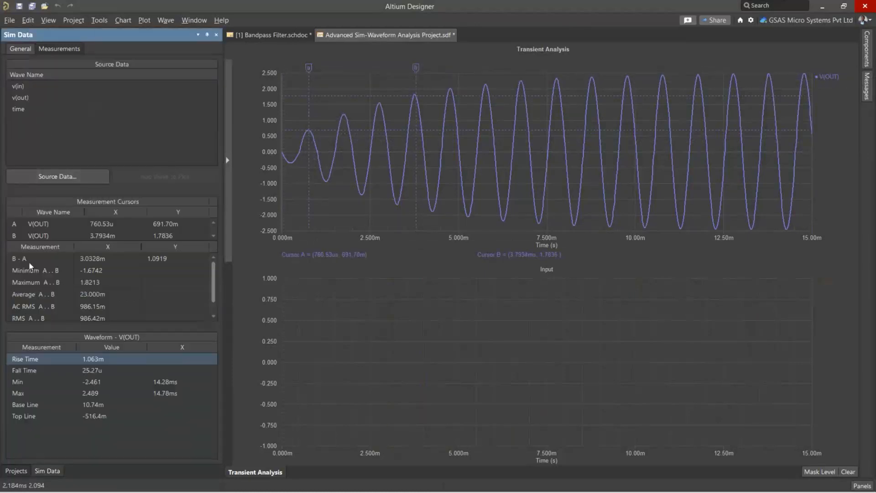
{"action": "scroll", "coordinate": [61, 309], "scroll_direction": "down", "scroll_amount": 1}
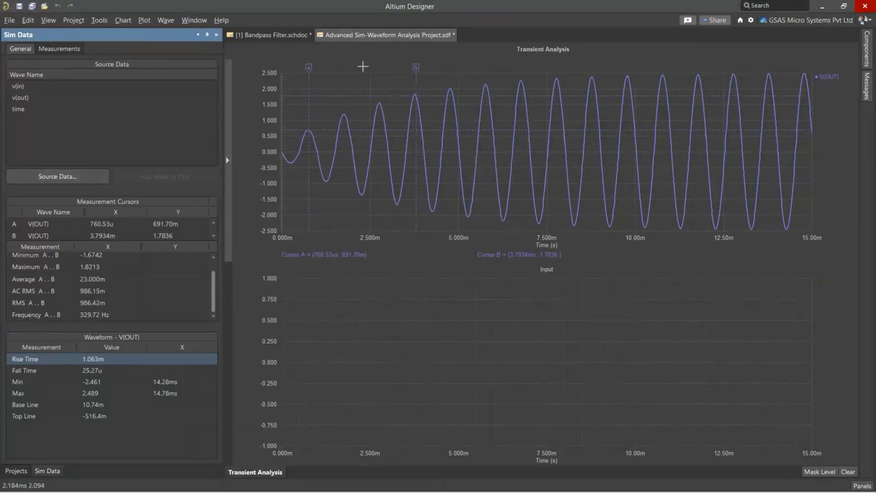
{"action": "double_click", "coordinate": [490, 194]}
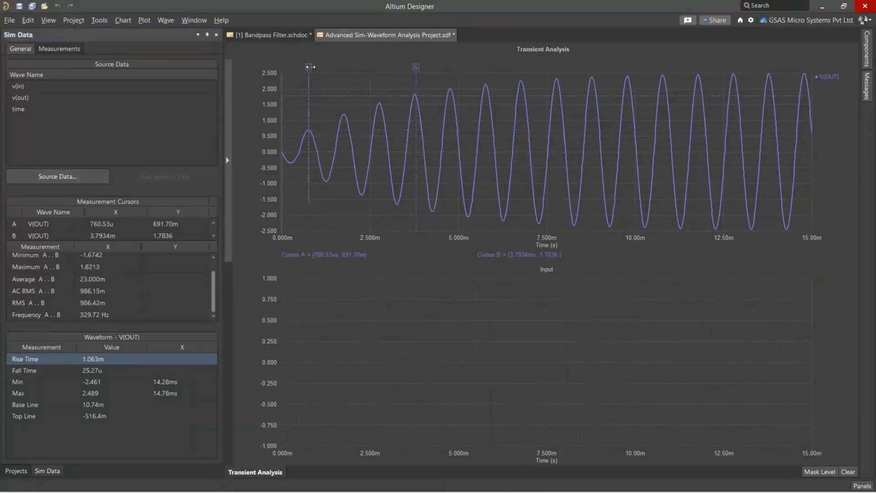
{"action": "left_click", "coordinate": [493, 175]}
{"action": "right_click", "coordinate": [828, 78]}
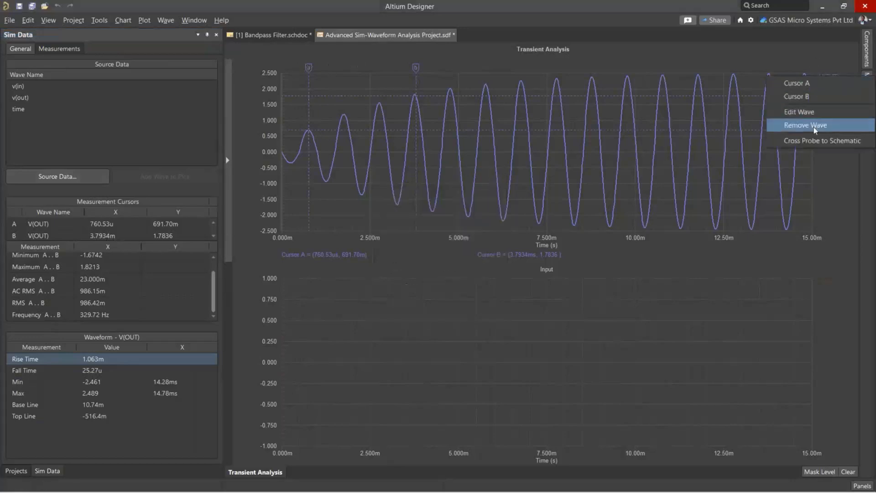
{"action": "right_click", "coordinate": [414, 69]}
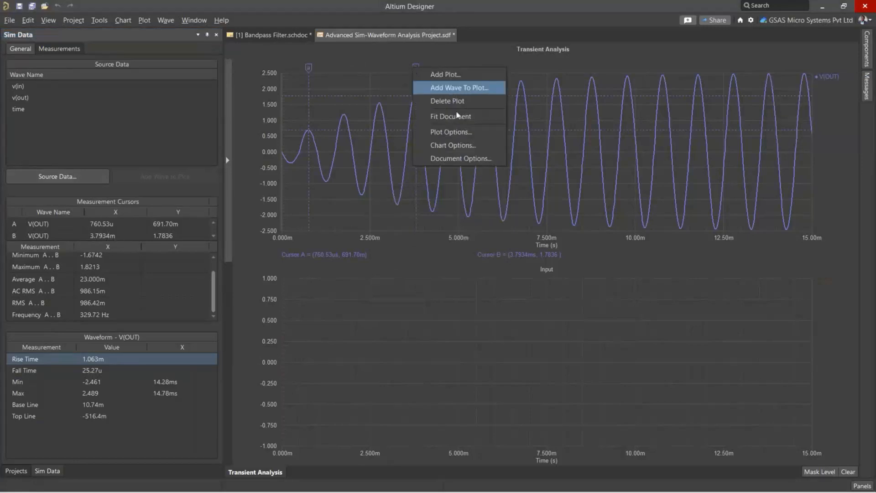
{"action": "left_click", "coordinate": [381, 62]}
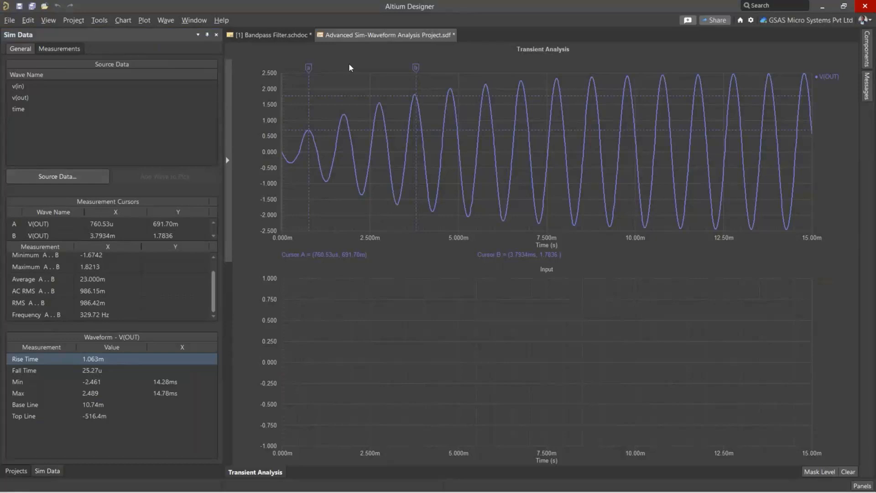
{"action": "double_click", "coordinate": [831, 81]}
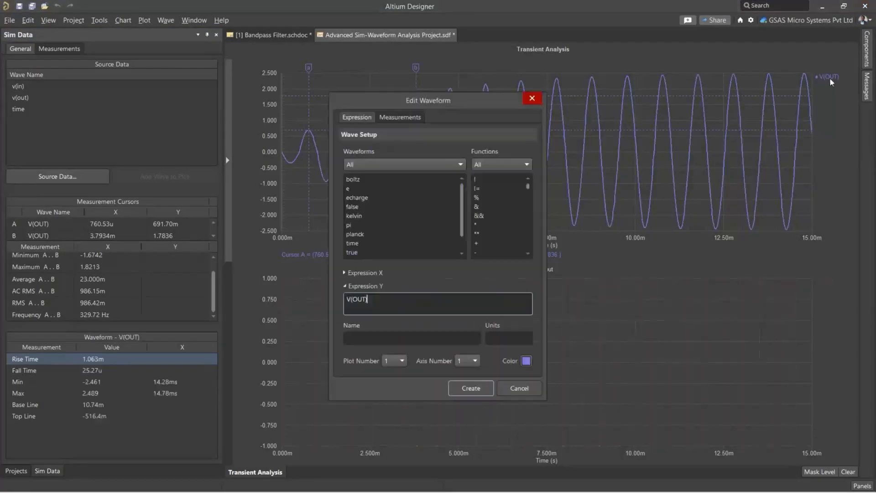
{"action": "left_click", "coordinate": [534, 102]}
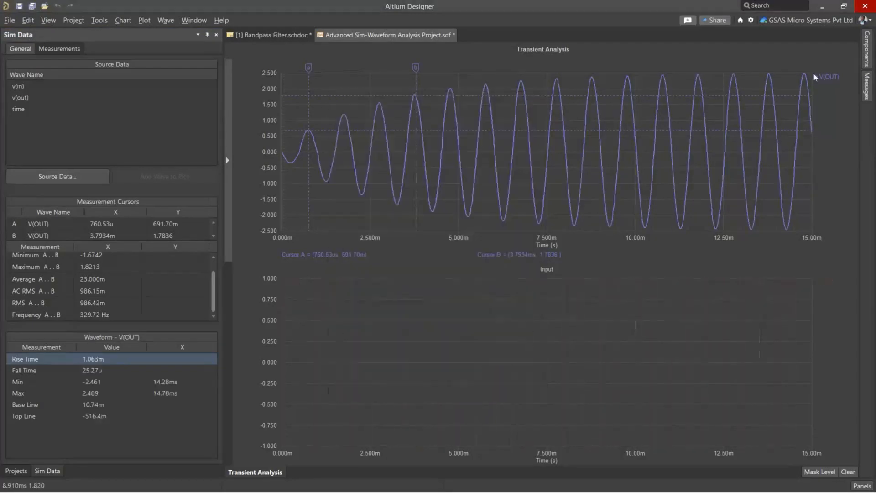
{"action": "right_click", "coordinate": [831, 80]}
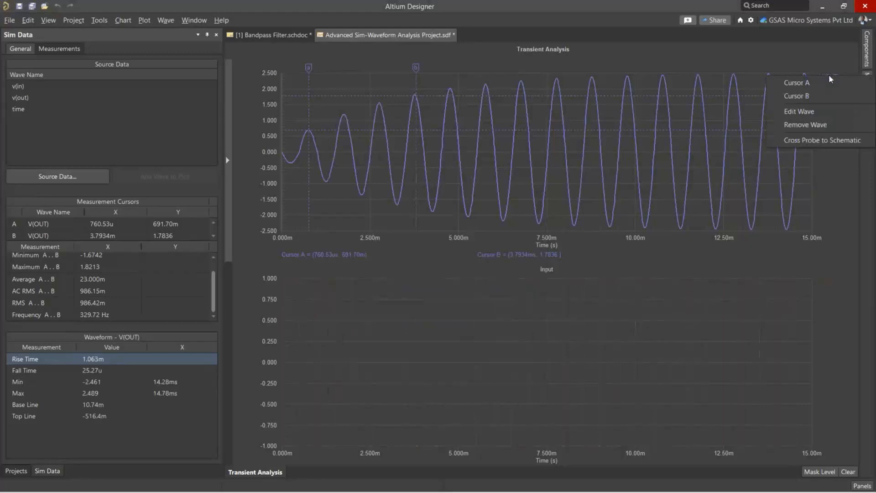
{"action": "left_click", "coordinate": [806, 115]}
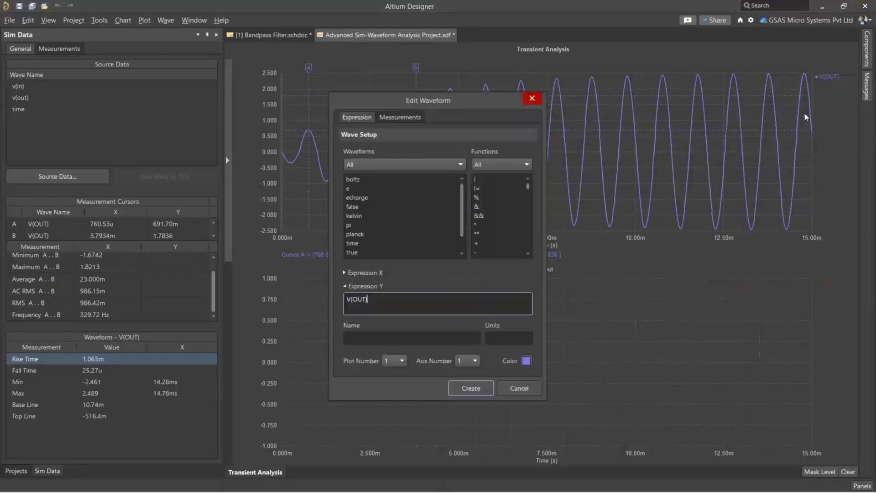
{"action": "left_click", "coordinate": [539, 99]}
Open the V(OUT) waveform for editing and look through the available function categories and functions
{"action": "double_click", "coordinate": [830, 79]}
{"action": "left_click", "coordinate": [383, 163]}
{"action": "left_click", "coordinate": [388, 165]}
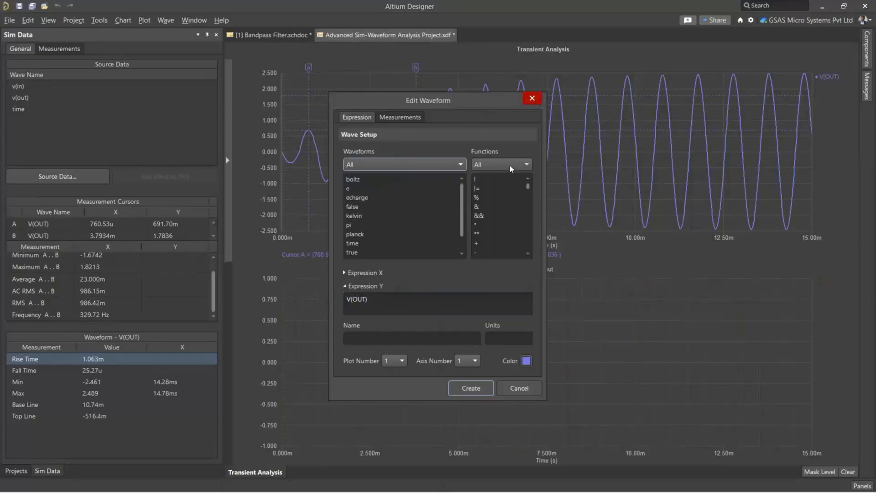
{"action": "left_click", "coordinate": [509, 164]}
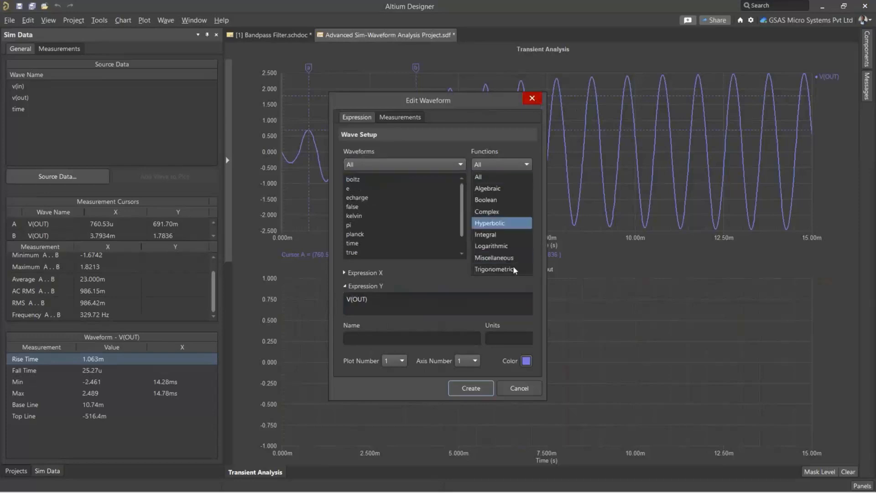
{"action": "left_click", "coordinate": [506, 143]}
{"action": "scroll", "coordinate": [492, 213], "scroll_direction": "down", "scroll_amount": 10}
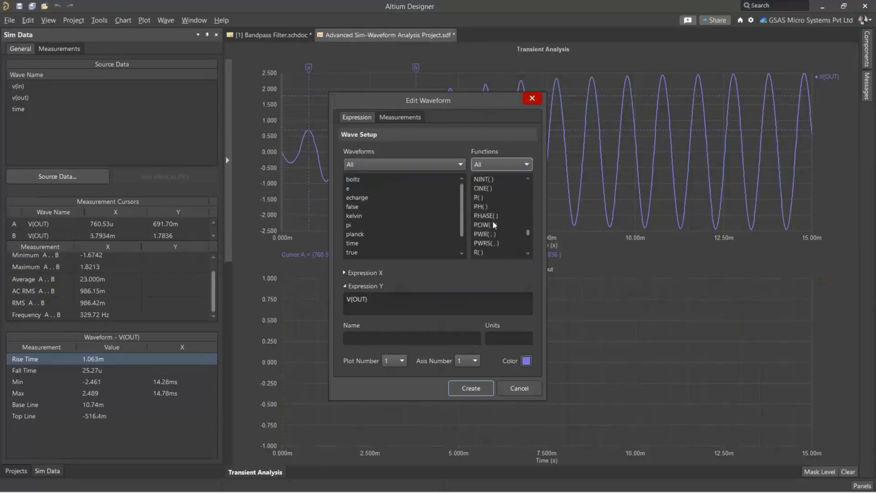
{"action": "scroll", "coordinate": [492, 220], "scroll_direction": "up", "scroll_amount": 5}
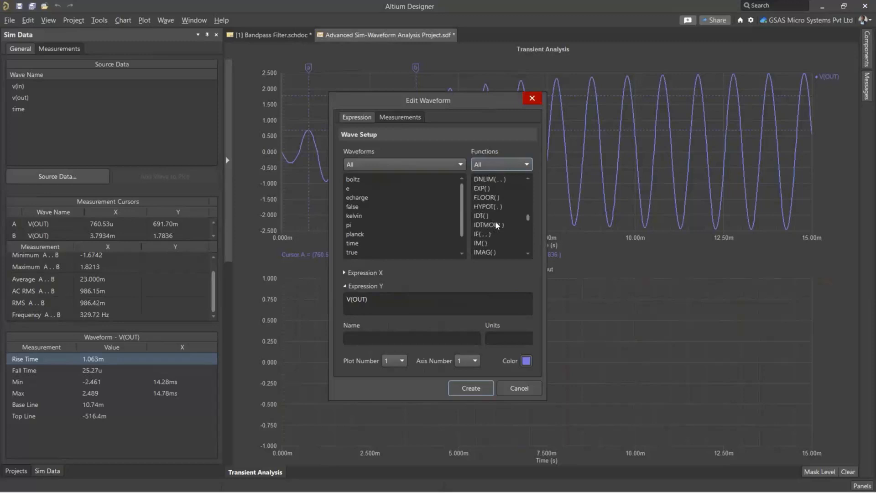
{"action": "scroll", "coordinate": [497, 222], "scroll_direction": "up", "scroll_amount": 3}
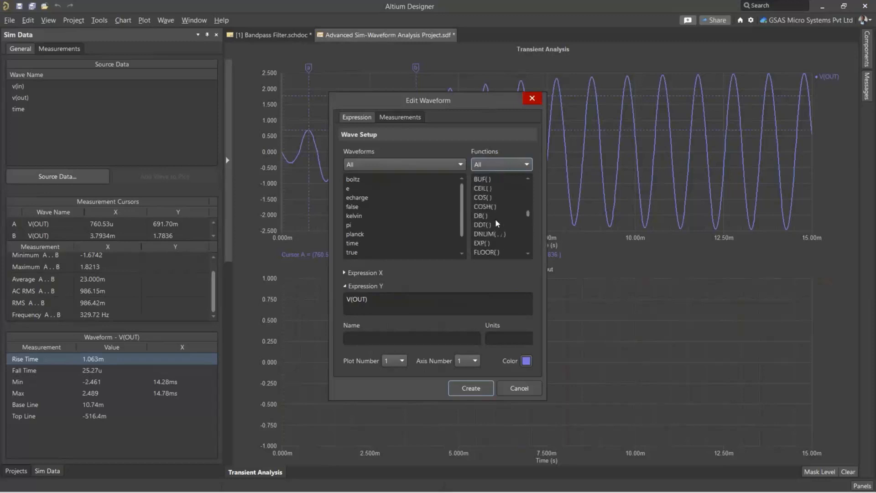
{"action": "scroll", "coordinate": [495, 218], "scroll_direction": "up", "scroll_amount": 3}
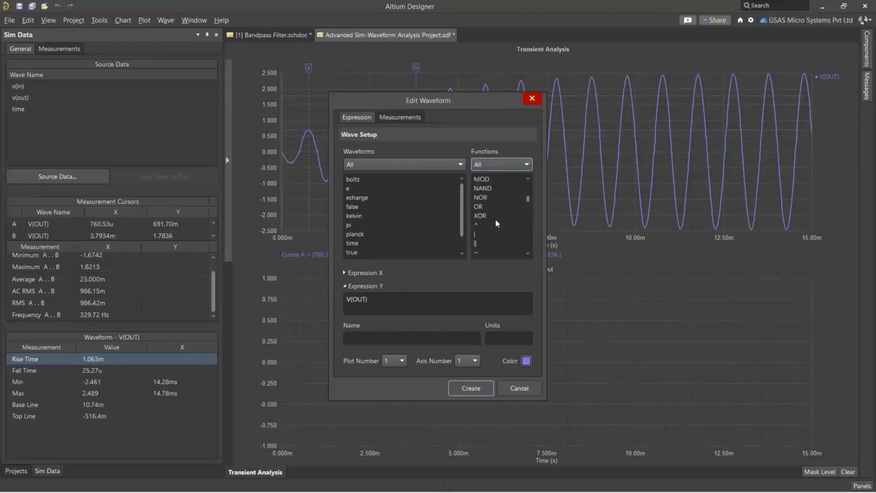
Change the waveform's Y expression to ABS(V(OUT)) and name it Rectified
{"action": "left_click", "coordinate": [348, 299]}
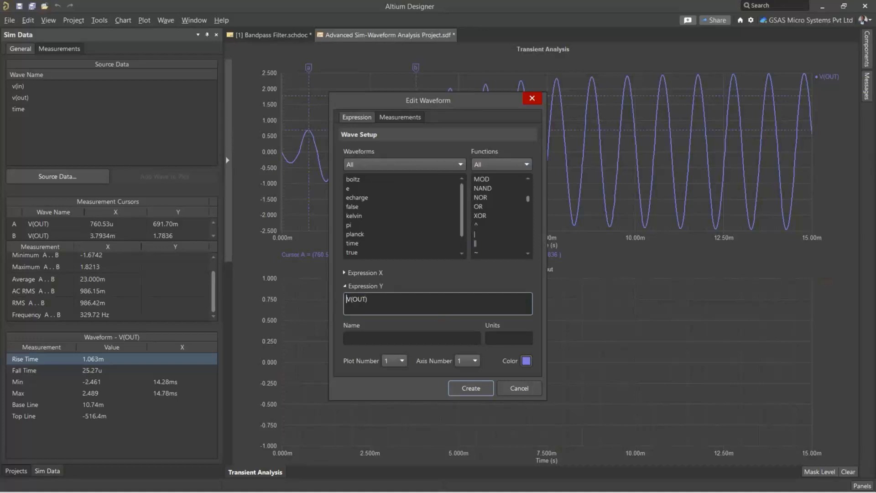
{"action": "type", "text": "ABS"}
{"action": "type", "text": "("}
{"action": "key", "text": "End"}
{"action": "type", "text": ")"}
{"action": "left_click", "coordinate": [376, 334]}
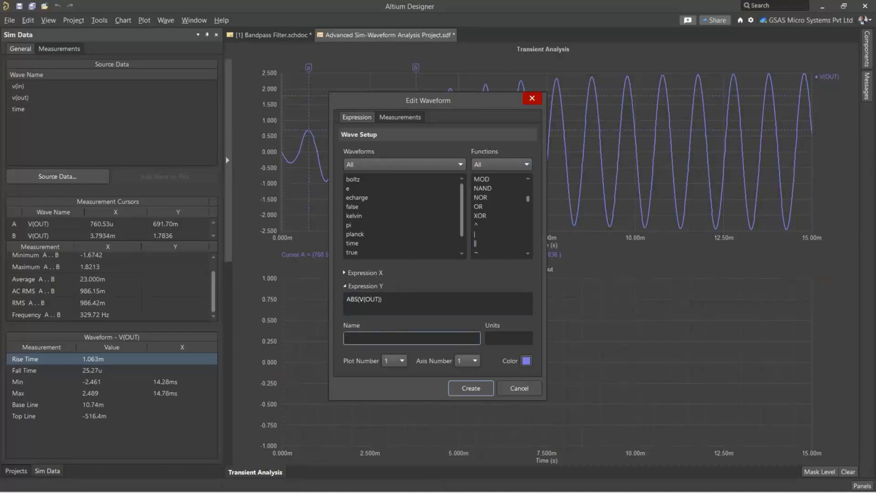
{"action": "type", "text": "Rectified"}
{"action": "left_click", "coordinate": [464, 392]}
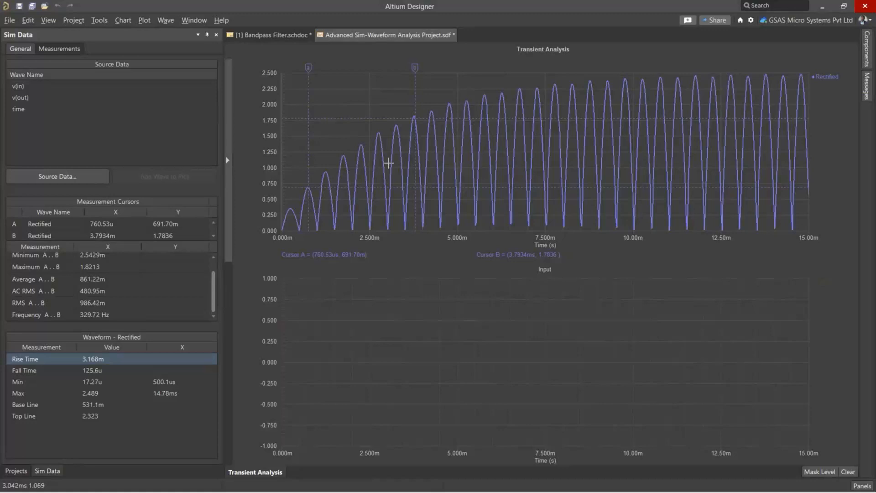
Store the Rectified waveform as a stored wave file (*.wdf) named Rectified in the project folder
{"action": "left_click", "coordinate": [99, 20]}
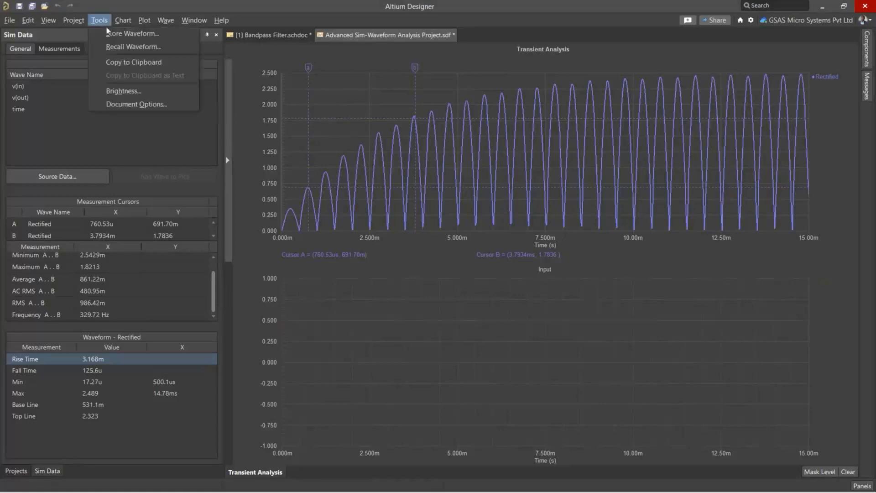
{"action": "left_click", "coordinate": [112, 34]}
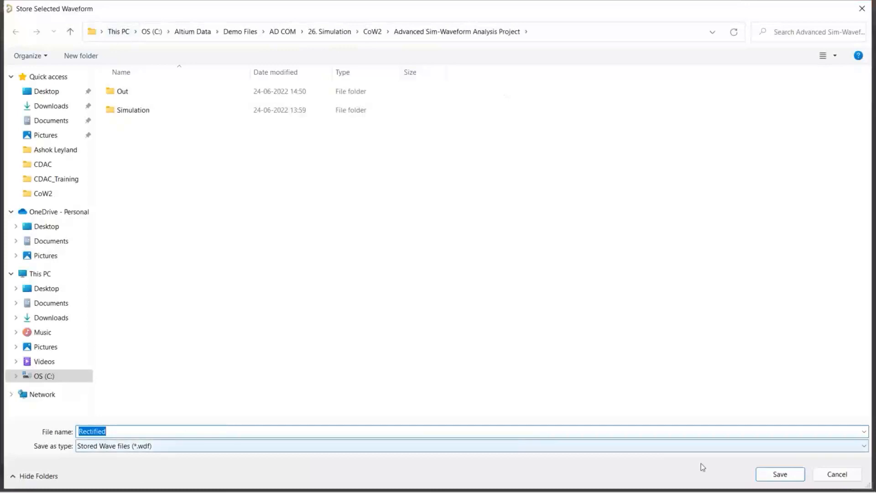
{"action": "left_click", "coordinate": [786, 477]}
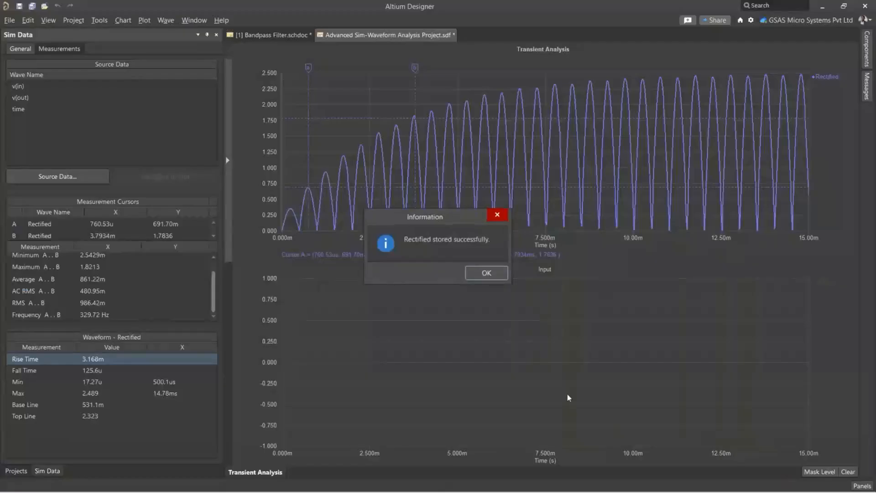
Start recalling a stored waveform and try to open the Rectified WDF file directly from the project folder
{"action": "left_click", "coordinate": [478, 276]}
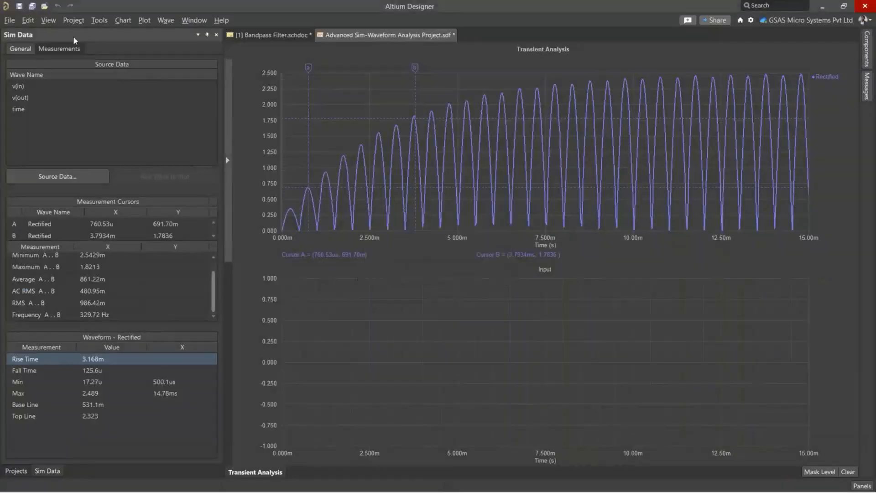
{"action": "left_click", "coordinate": [99, 22]}
{"action": "left_click", "coordinate": [112, 46]}
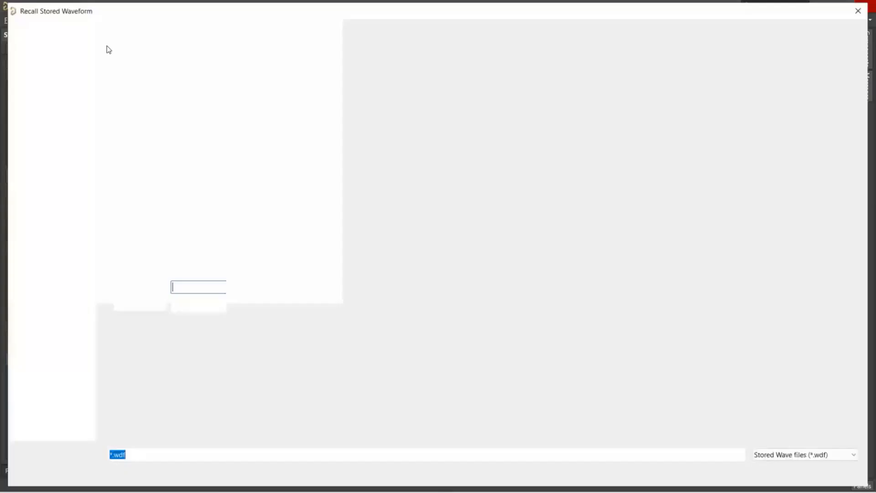
{"action": "left_click", "coordinate": [142, 132]}
{"action": "right_click", "coordinate": [142, 132]}
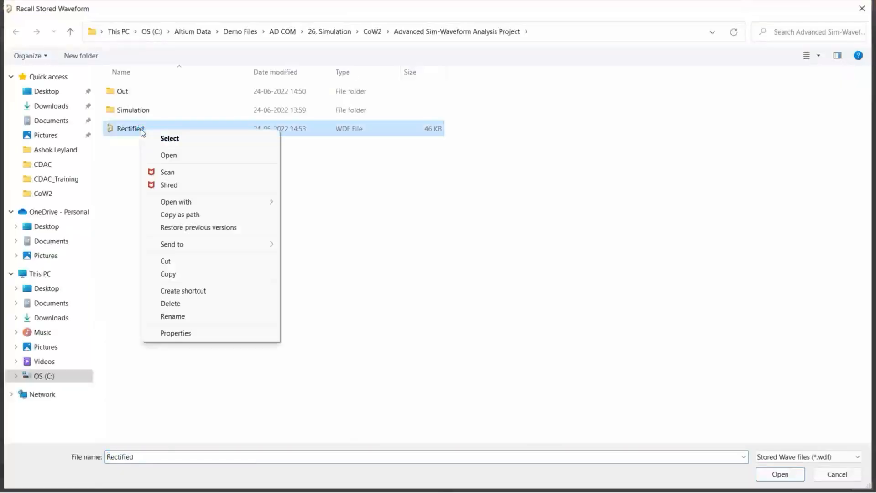
{"action": "left_click", "coordinate": [172, 158]}
{"action": "left_click", "coordinate": [439, 269]}
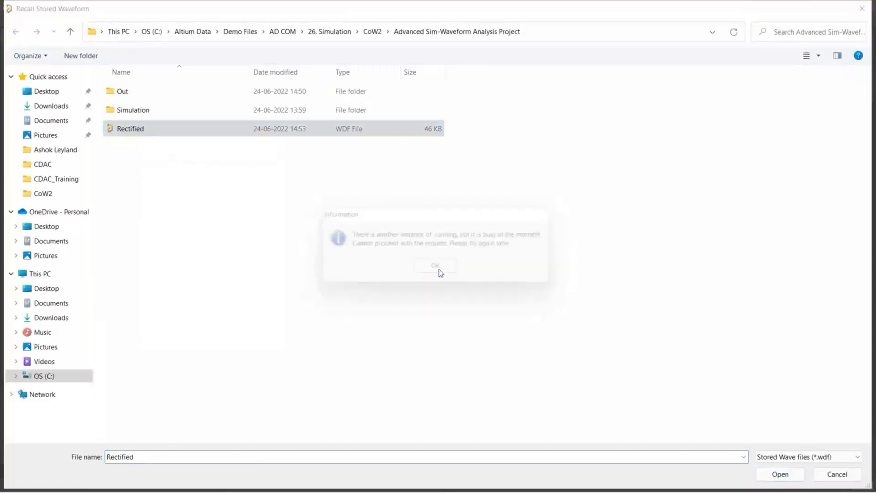
Switch to Notepad and begin opening an existing file
{"action": "key", "text": "super"}
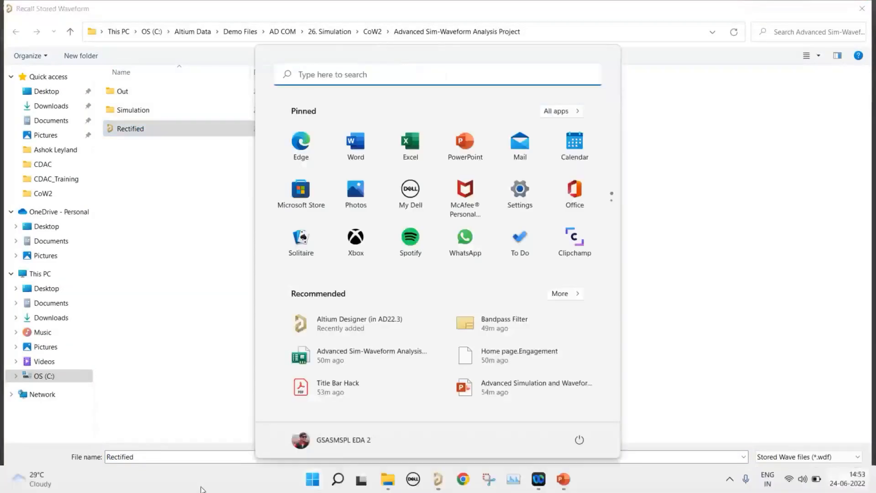
{"action": "type", "text": "note"}
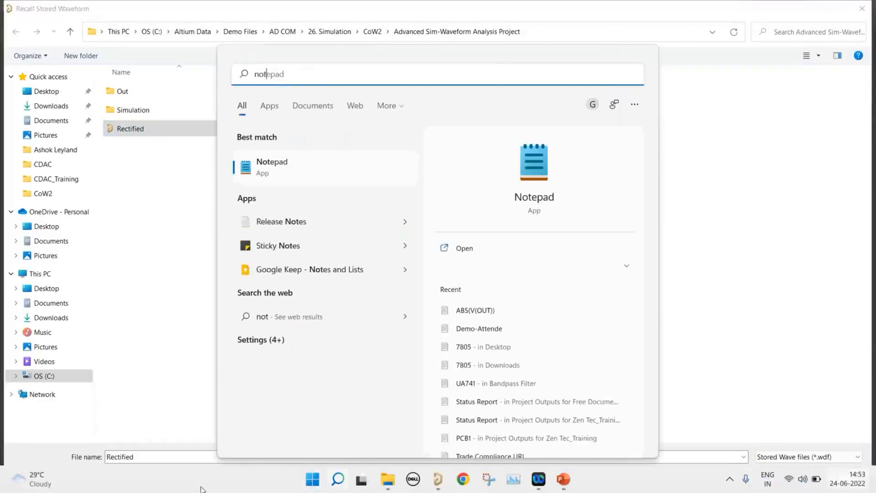
{"action": "left_click", "coordinate": [278, 165]}
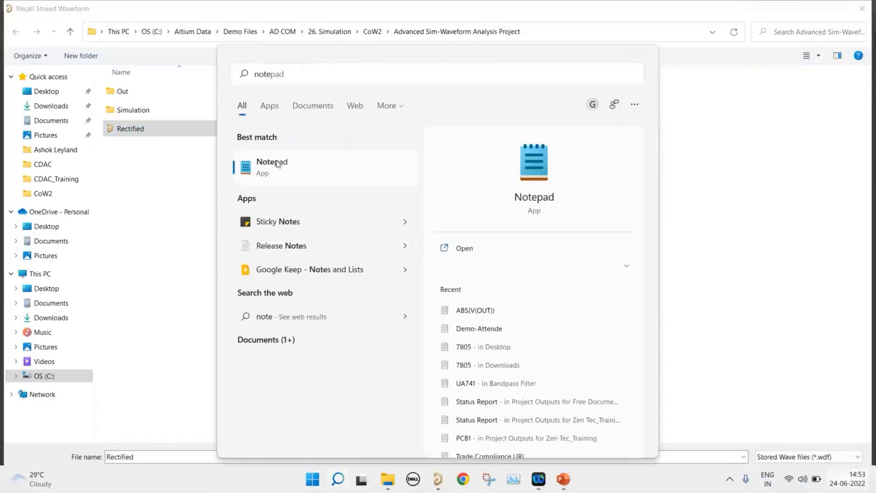
{"action": "left_click", "coordinate": [62, 189]}
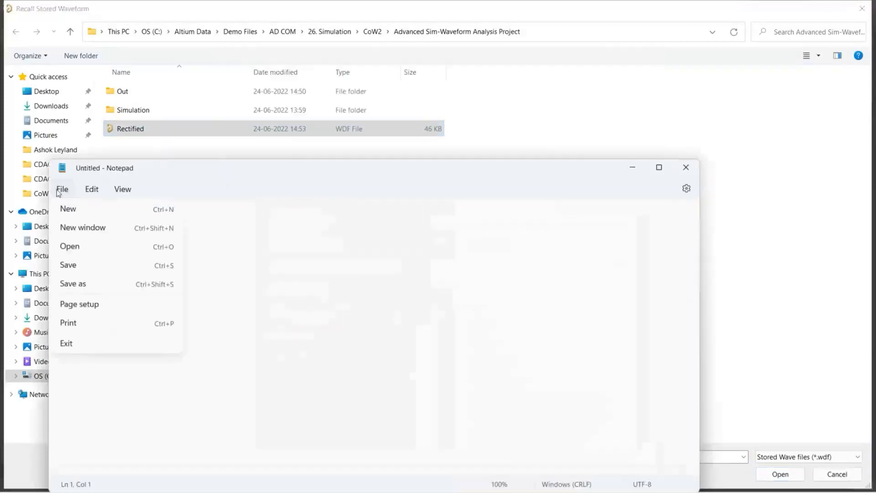
{"action": "left_click", "coordinate": [69, 246]}
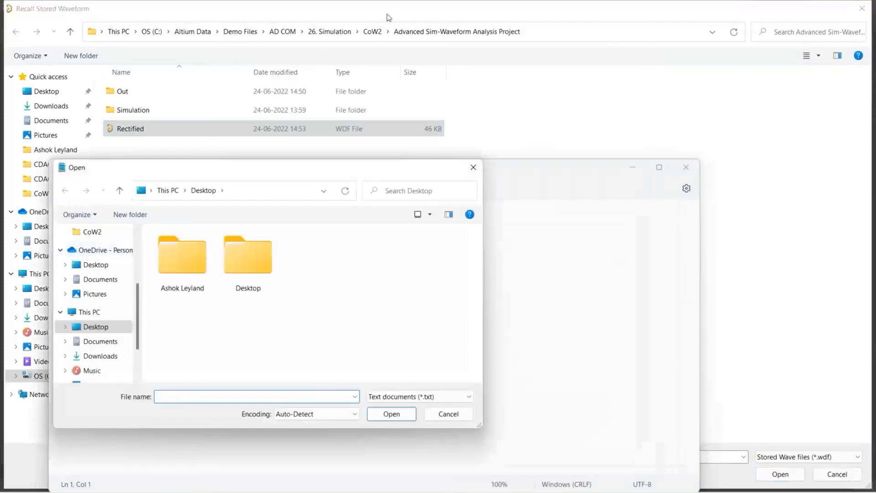
Copy the project folder path from the Recall Stored Waveform window and use it to reach that folder in Notepad's Open dialog
{"action": "left_click", "coordinate": [388, 18]}
{"action": "left_click", "coordinate": [565, 39]}
{"action": "key", "text": "ctrl+c"}
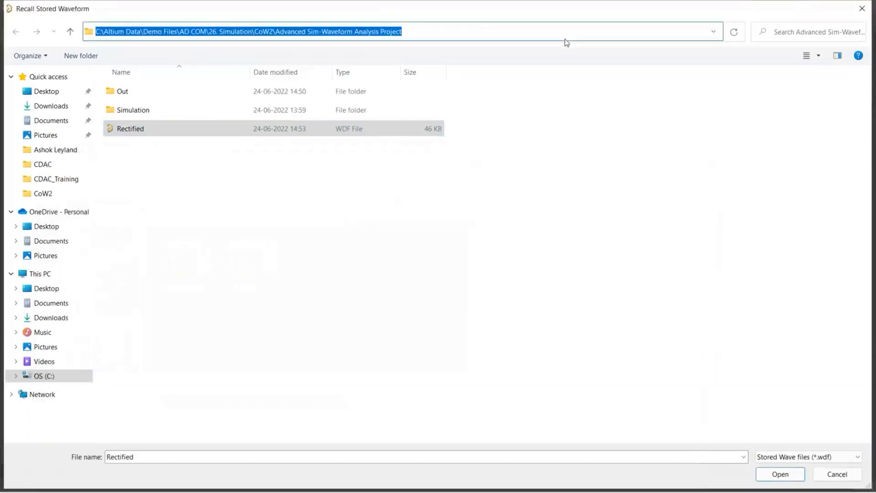
{"action": "left_click", "coordinate": [577, 482]}
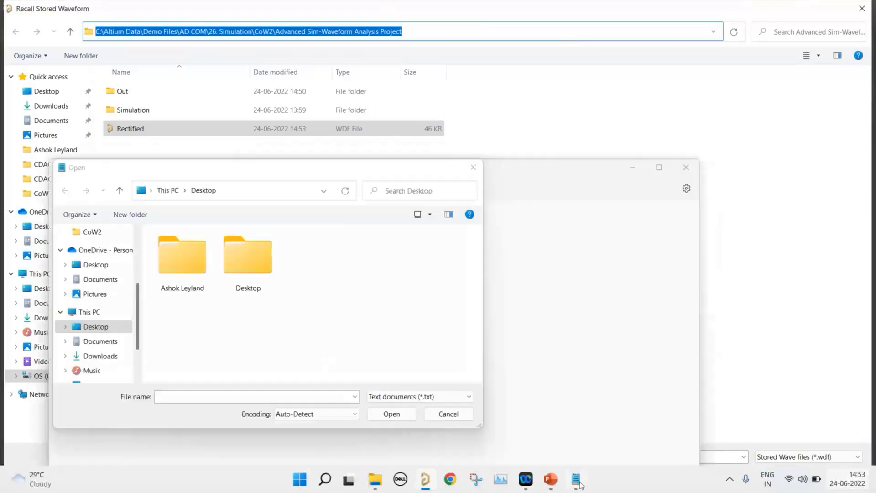
{"action": "key", "text": "ctrl+v"}
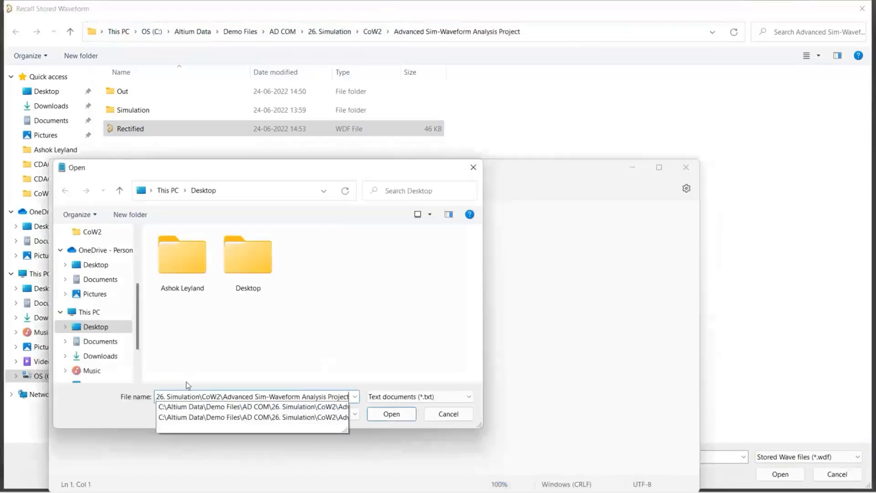
{"action": "key", "text": "Return"}
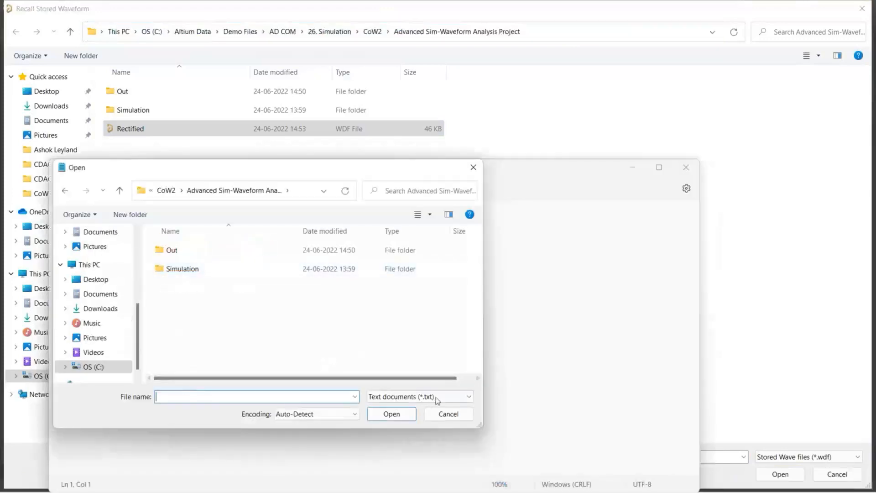
Show all file types, open the Rectified WDF file in Notepad and maximise its window
{"action": "left_click", "coordinate": [437, 400]}
{"action": "left_click", "coordinate": [380, 416]}
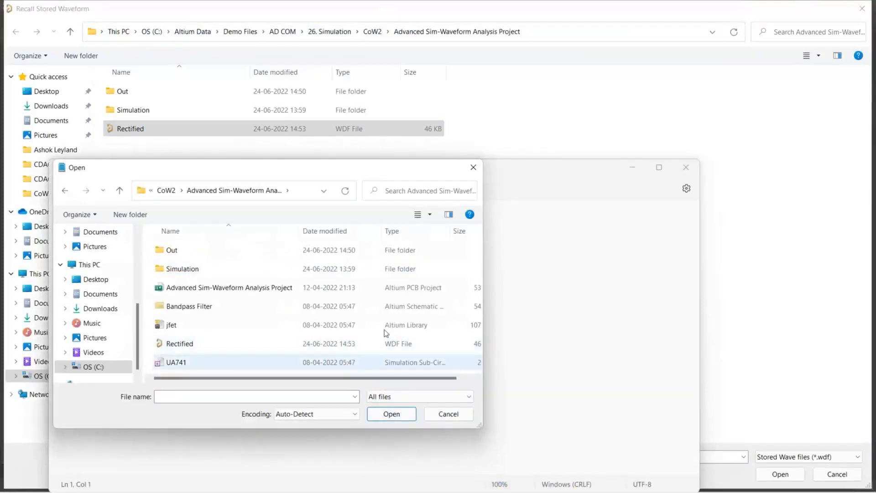
{"action": "left_click", "coordinate": [212, 345]}
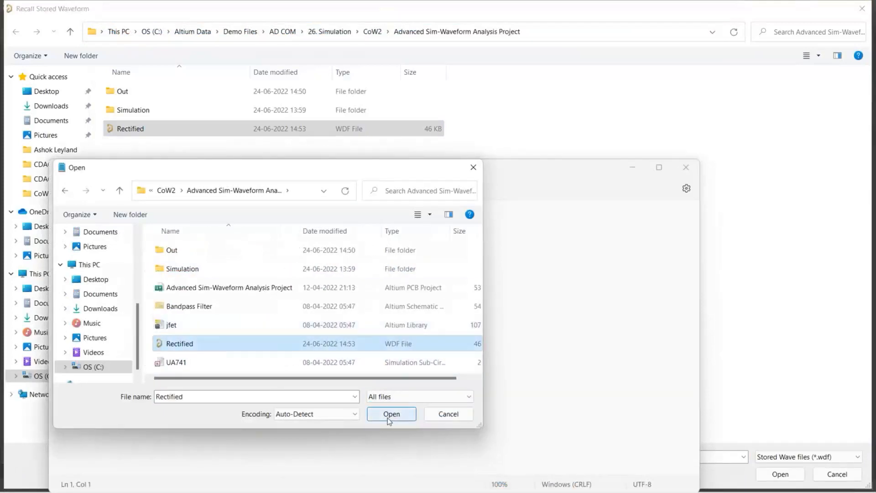
{"action": "left_click", "coordinate": [392, 414]}
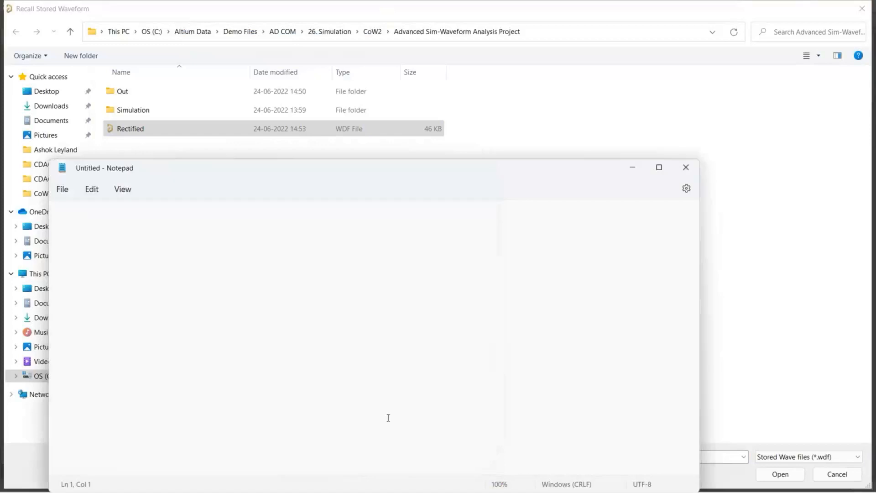
{"action": "left_click", "coordinate": [667, 172]}
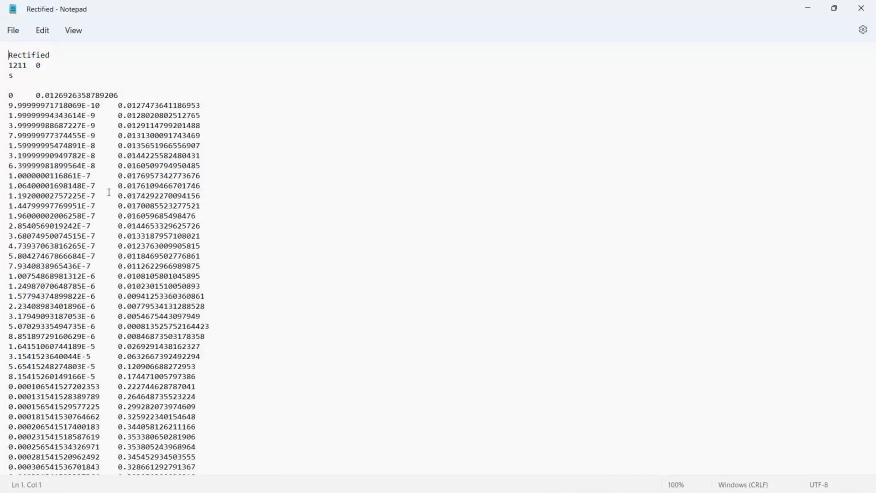
Look through the Rectified file's time and amplitude data, close Notepad and cancel the waveform recall
{"action": "scroll", "coordinate": [110, 192], "scroll_direction": "down", "scroll_amount": 16}
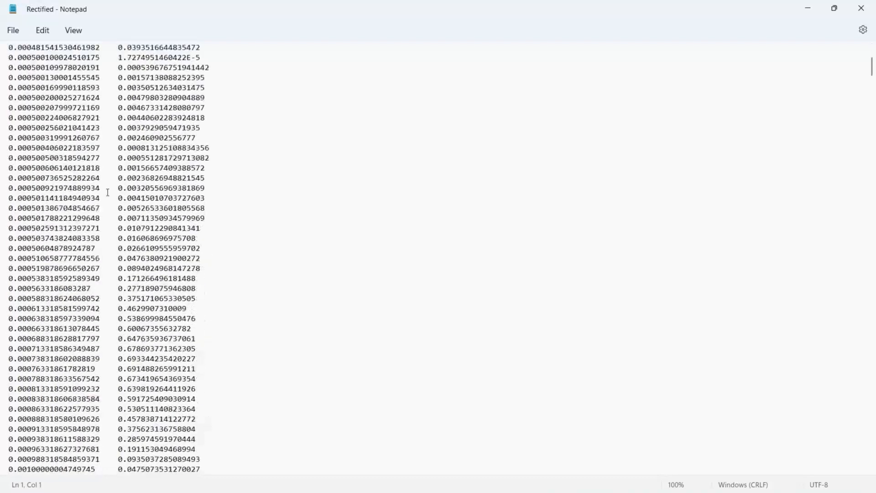
{"action": "scroll", "coordinate": [108, 193], "scroll_direction": "down", "scroll_amount": 12}
{"action": "left_click", "coordinate": [13, 30]}
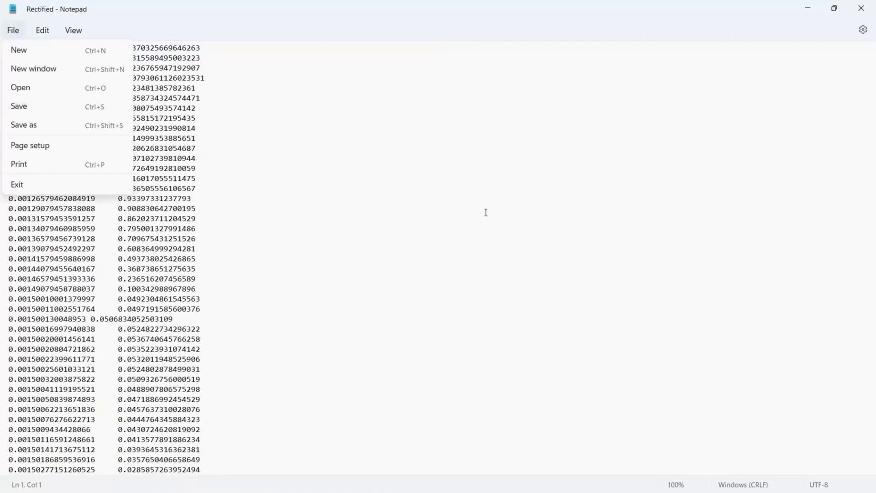
{"action": "key", "text": "Escape"}
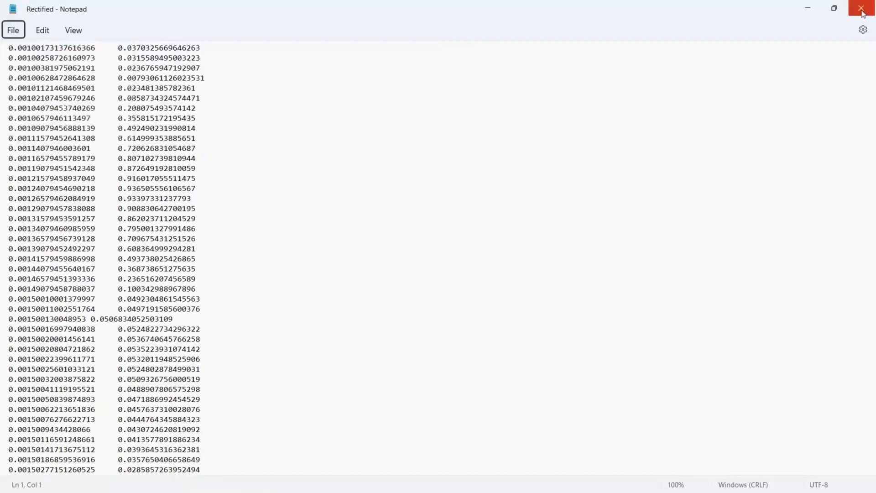
{"action": "left_click", "coordinate": [863, 11]}
{"action": "left_click", "coordinate": [834, 474]}
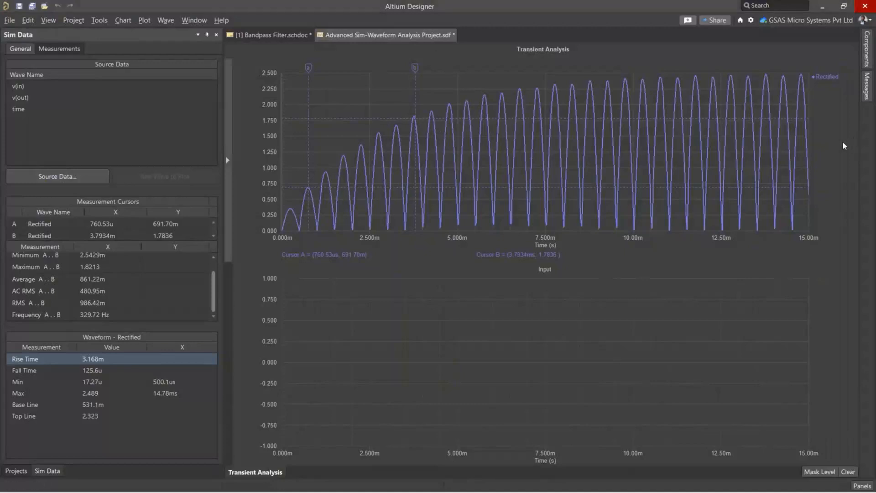
Set the Vin source's stimulus type to File in the Bandpass Filter schematic and browse the project folder for its File parameter
{"action": "left_click", "coordinate": [256, 35]}
{"action": "left_click", "coordinate": [394, 227]}
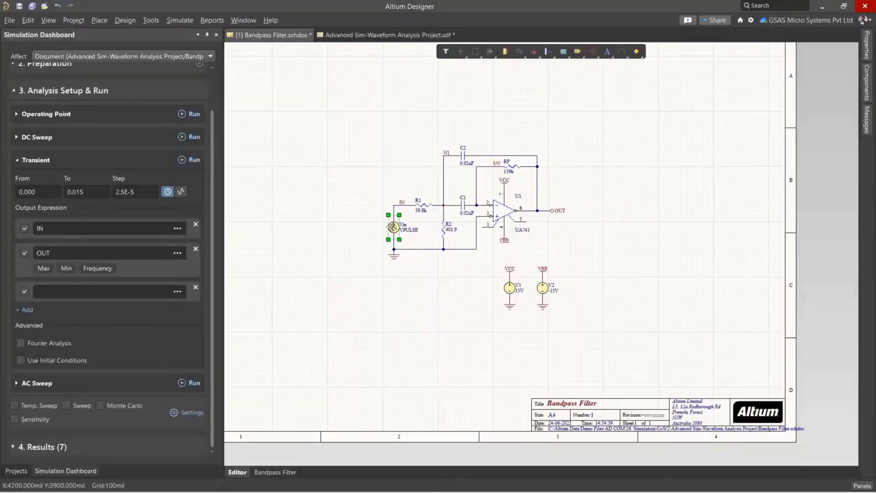
{"action": "double_click", "coordinate": [393, 227]}
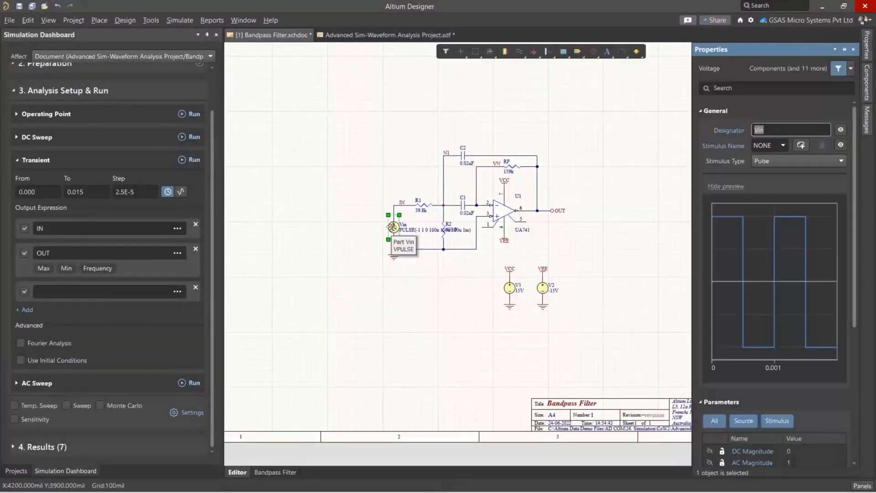
{"action": "left_click", "coordinate": [813, 158]}
{"action": "left_click", "coordinate": [764, 243]}
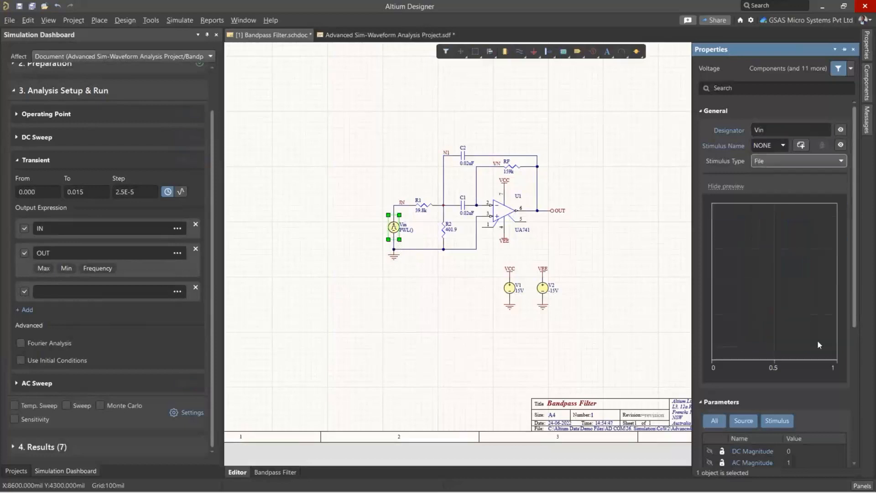
{"action": "scroll", "coordinate": [819, 346], "scroll_direction": "down", "scroll_amount": 4}
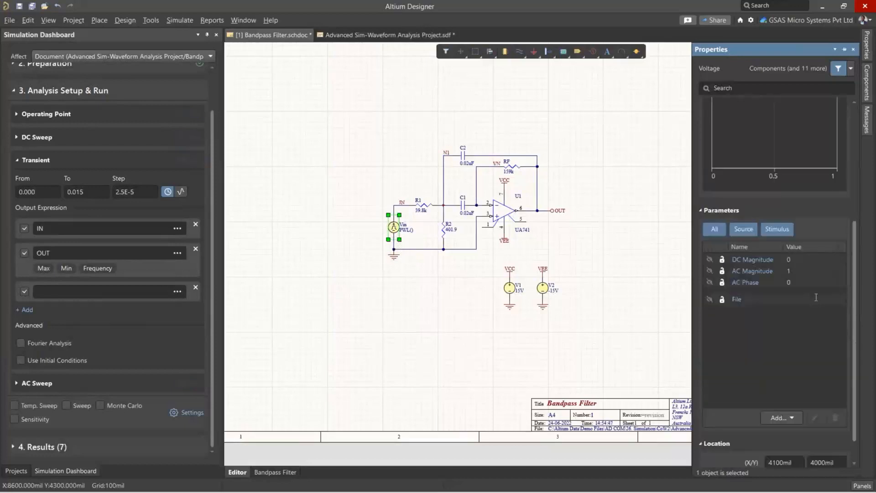
{"action": "left_click", "coordinate": [816, 297]}
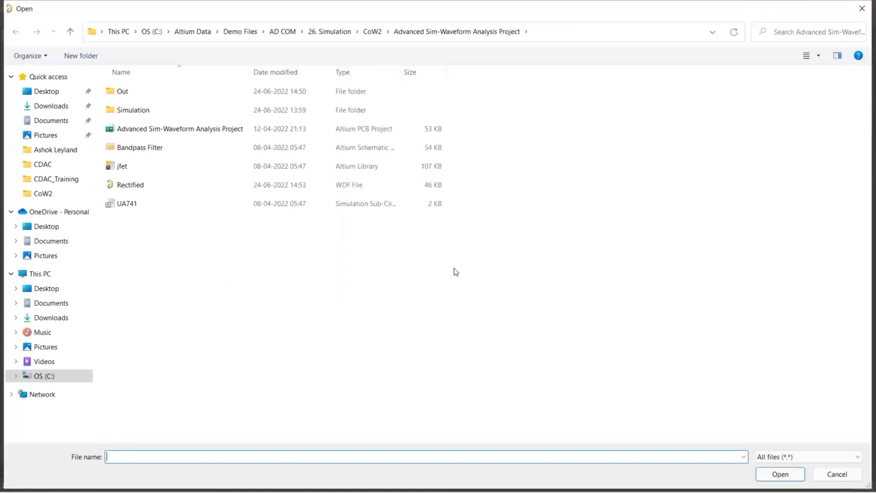
{"action": "double_click", "coordinate": [142, 204]}
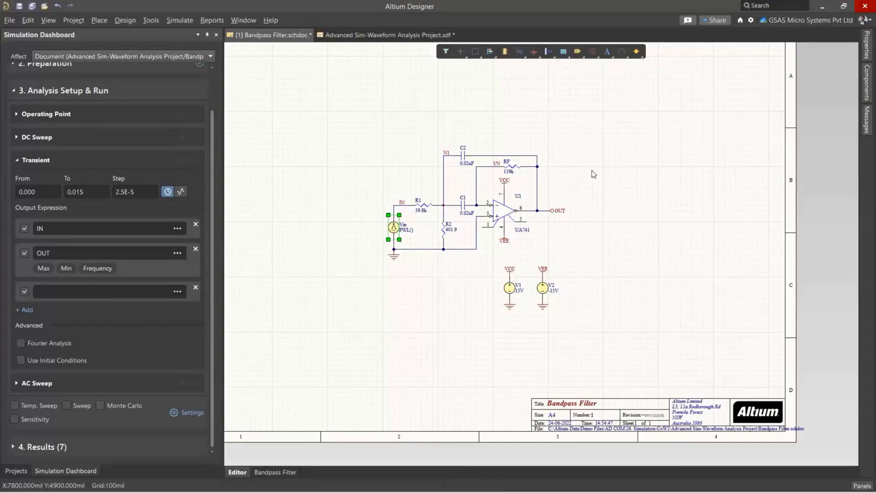
{"action": "key", "text": "alt+Tab"}
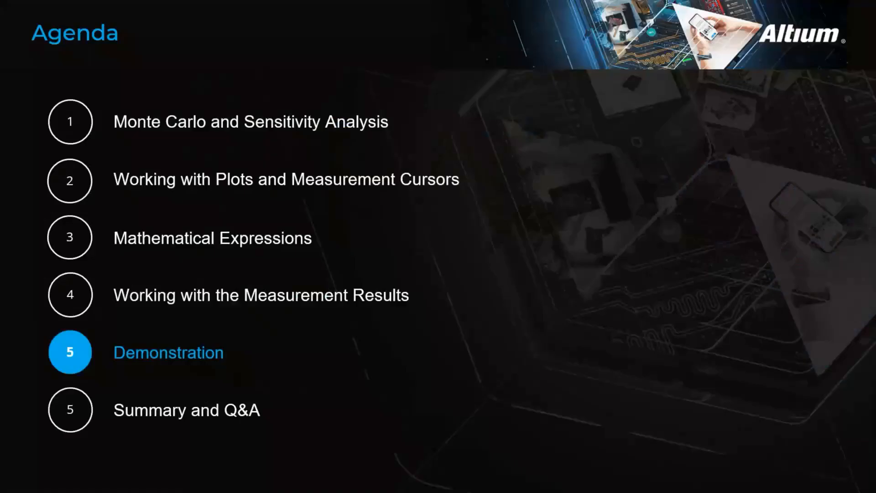
{"action": "key", "text": "Right"}
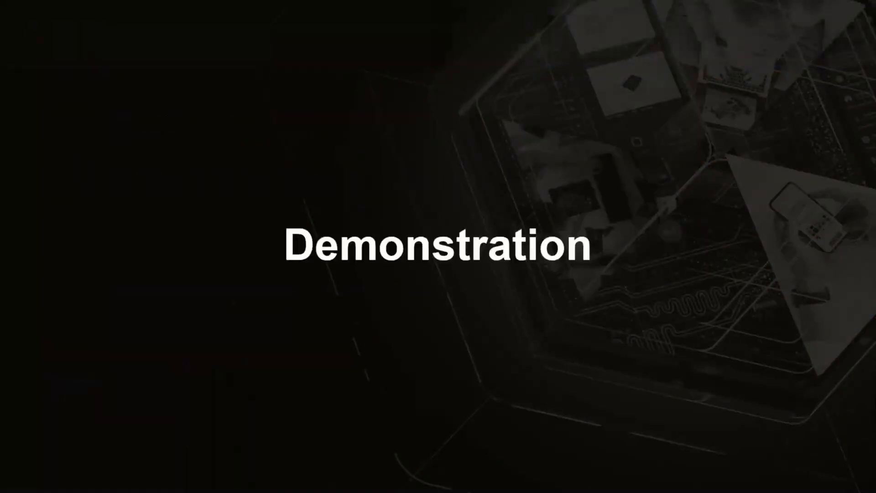
{"action": "key", "text": "Right"}
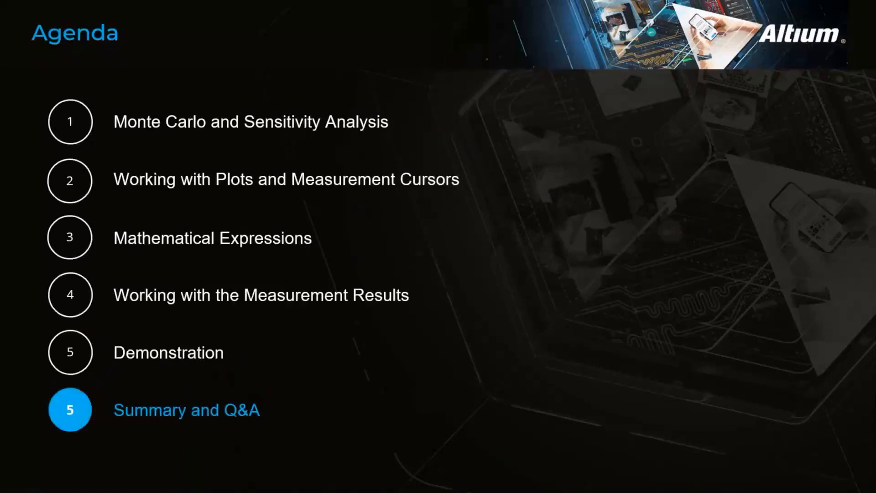
{"action": "key", "text": "Right"}
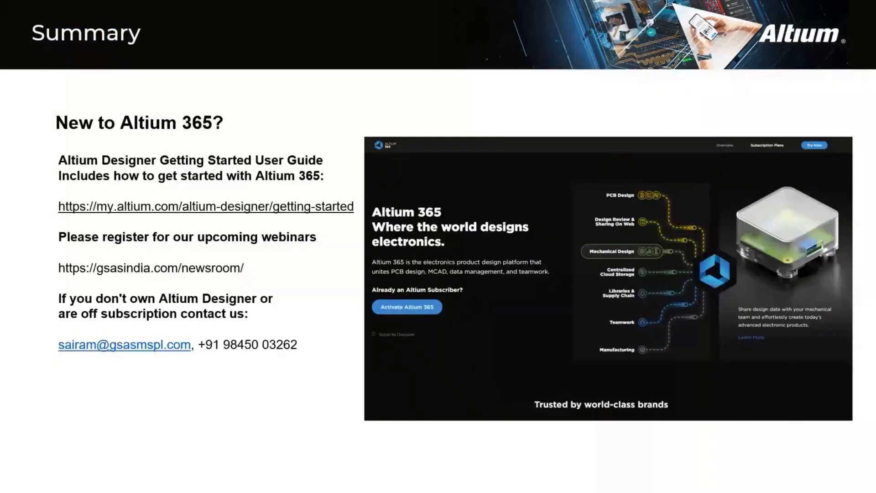